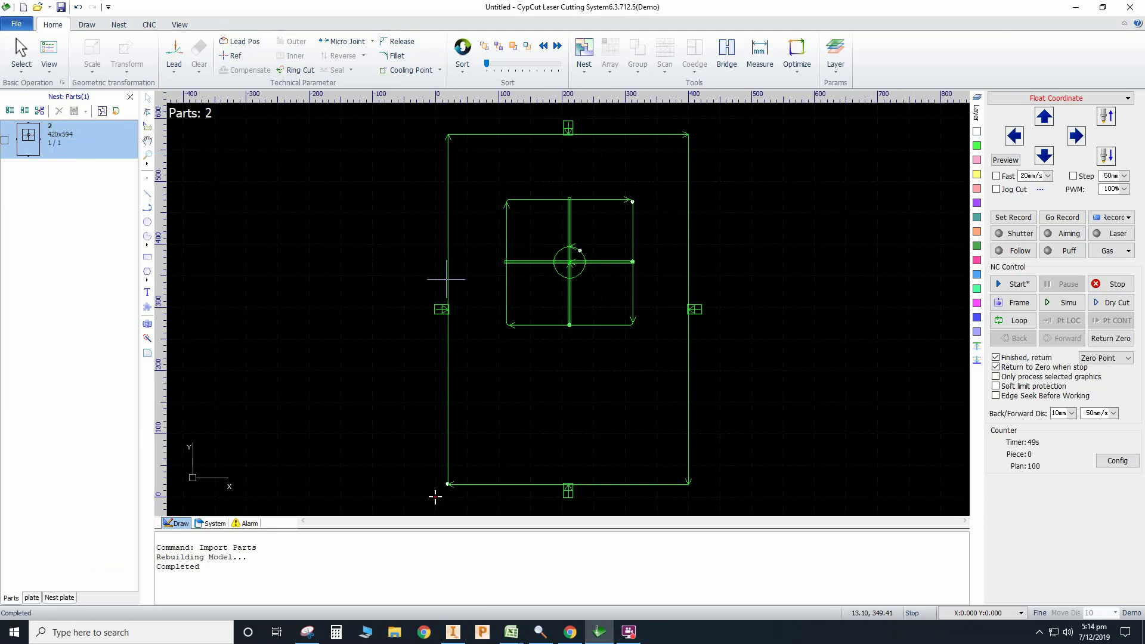
Delete the outer sheet border and the four centring marks around it.
drag(737, 506, 411, 357)
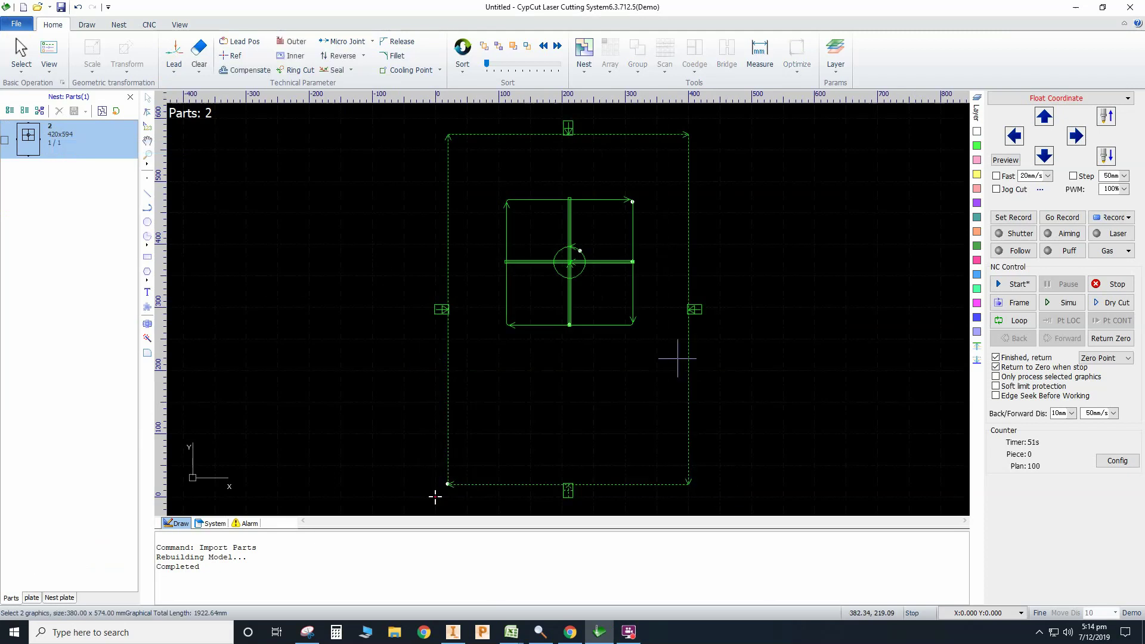
key(Delete)
drag(715, 336, 684, 274)
key(Delete)
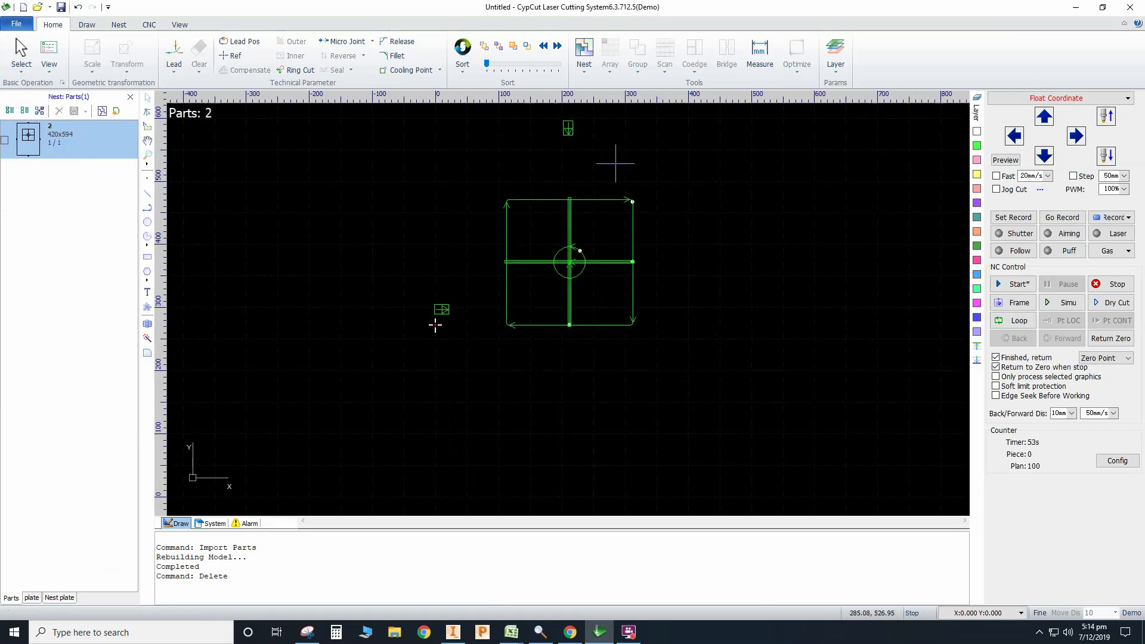
drag(615, 163, 523, 124)
key(Delete)
drag(465, 334, 410, 274)
key(Delete)
Delete the crossing centre lines inside the square, keeping the square outline and the circle.
scroll(573, 260, down, 3)
scroll(573, 260, up, 5)
drag(592, 271, 558, 245)
key(Delete)
scroll(477, 292, down, 3)
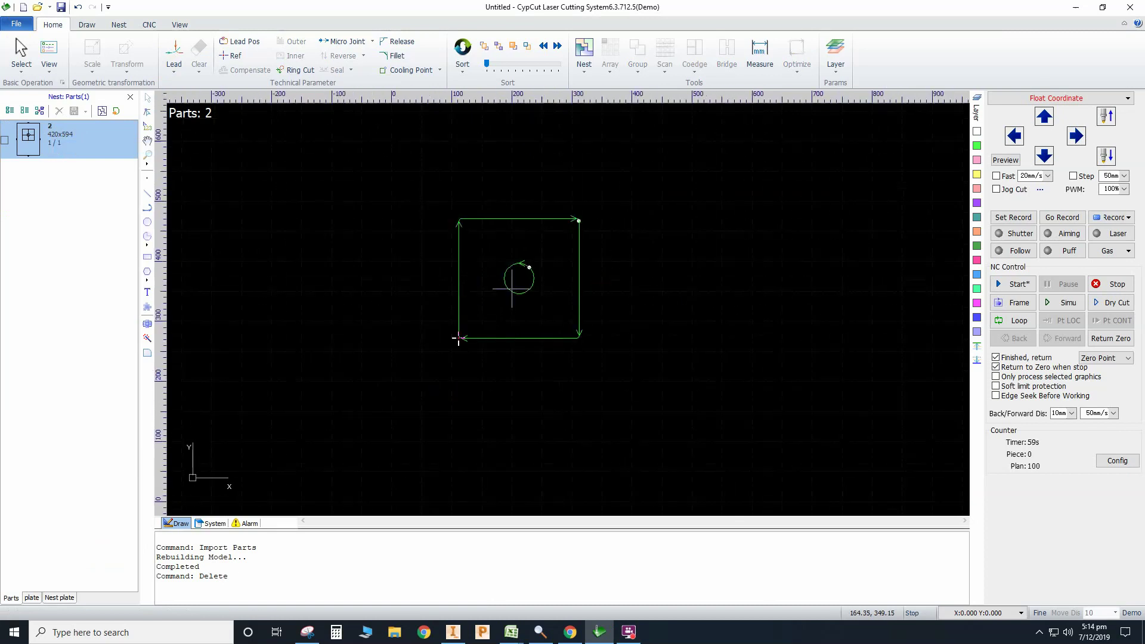
Apply compensation with 0.3 mm outer and inside widths to the square and the circle together.
middle_drag(562, 277, 492, 313)
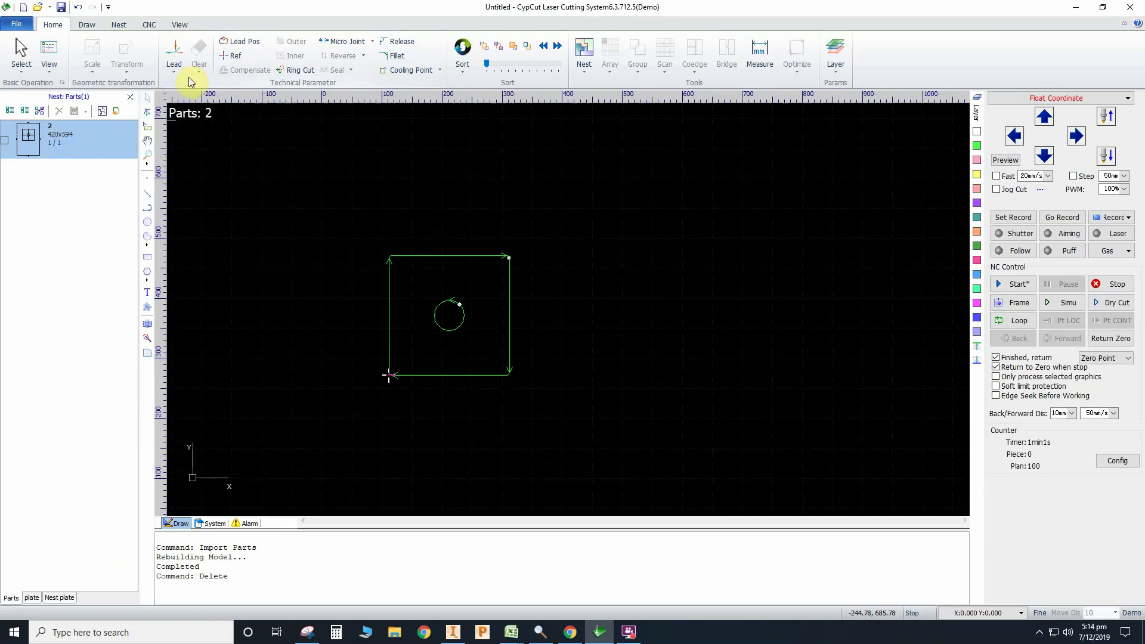
drag(556, 418, 324, 215)
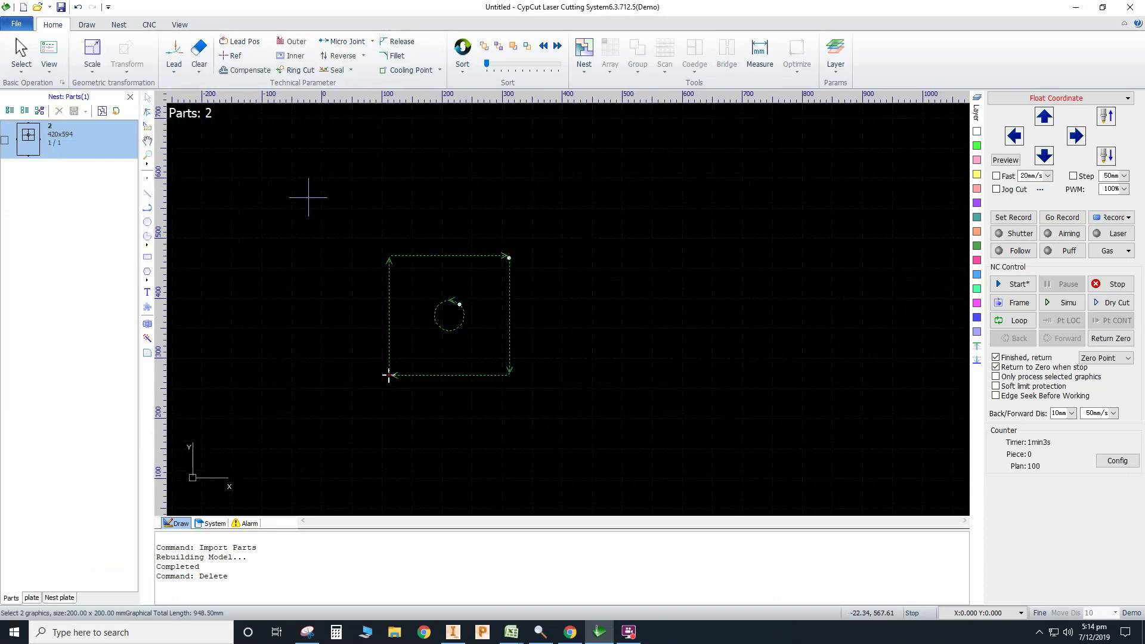
click(242, 71)
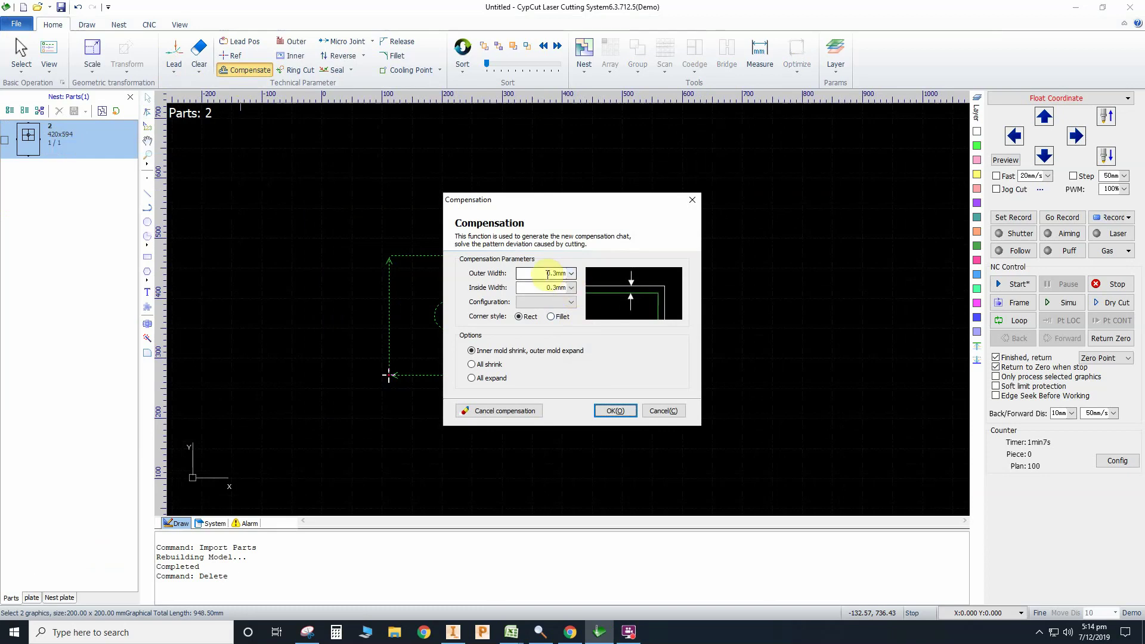
click(532, 288)
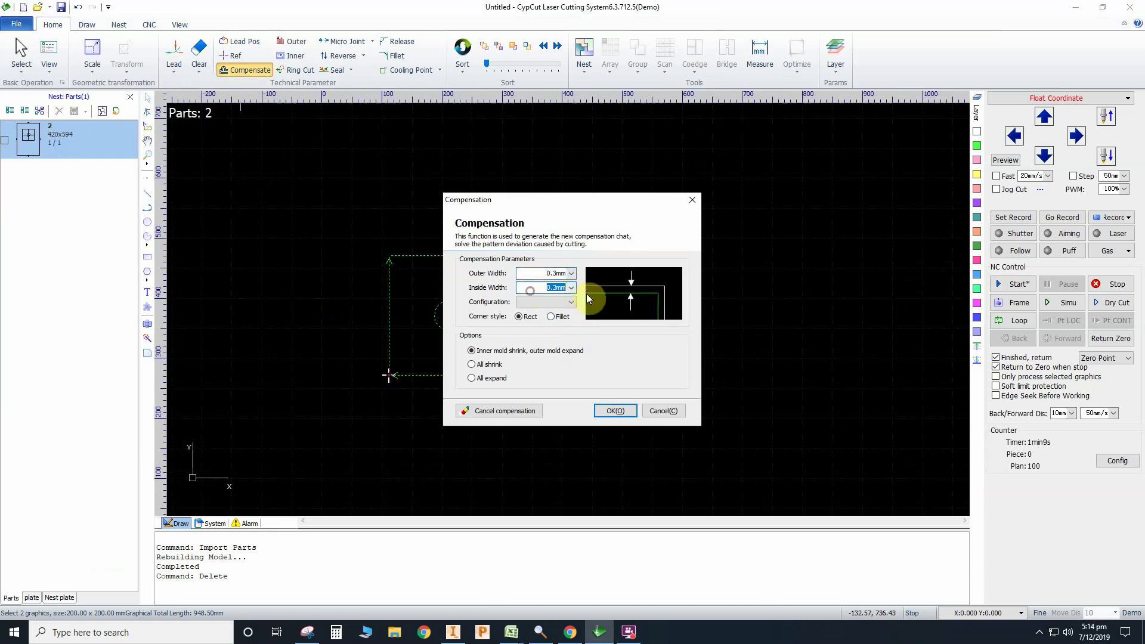
click(471, 366)
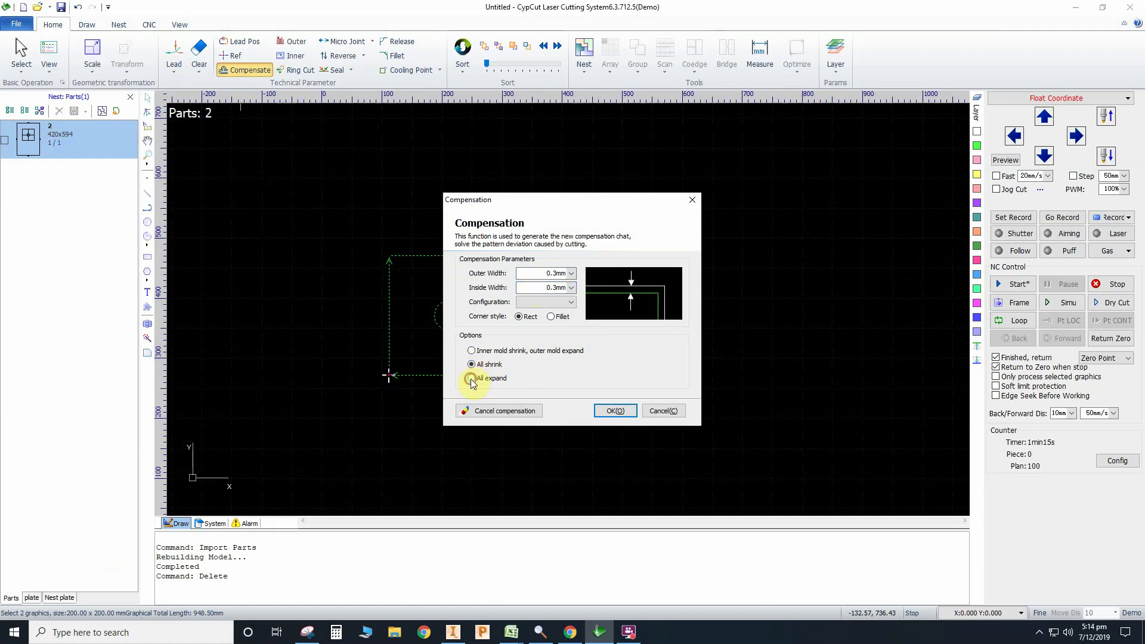
click(469, 362)
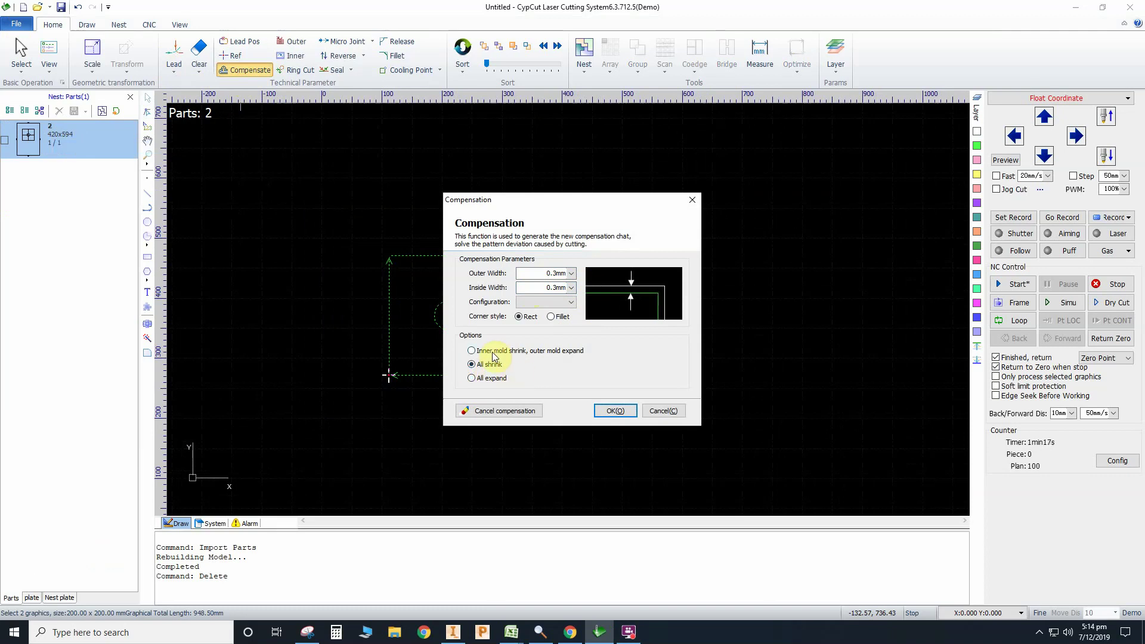
click(614, 411)
scroll(487, 262, up, 3)
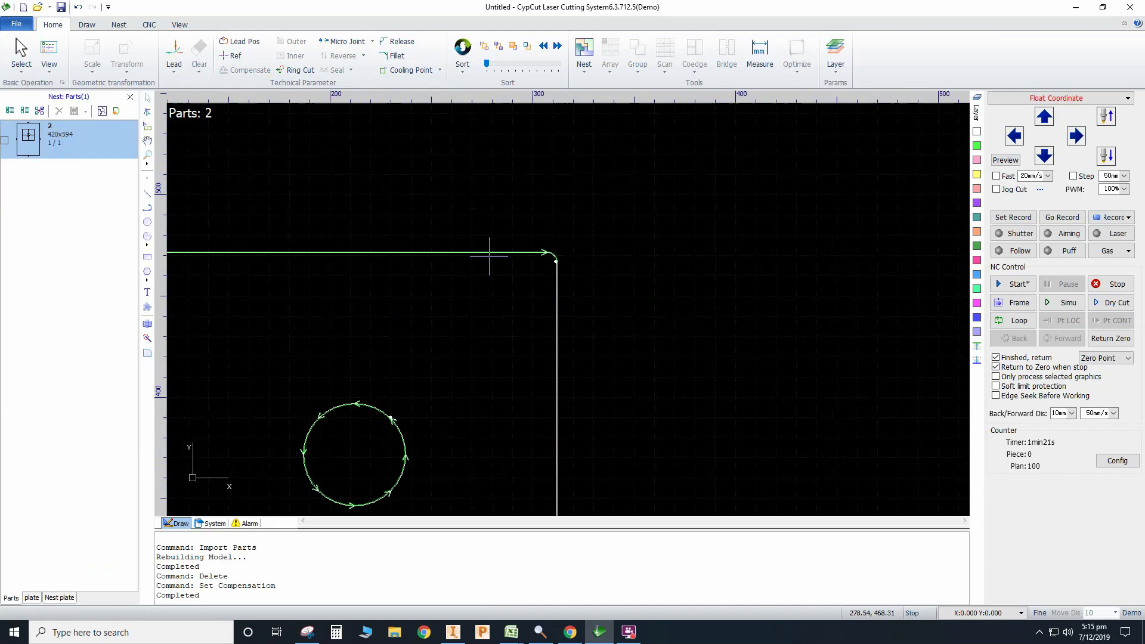
Clear the compensation from the square outline.
scroll(487, 255, up, 3)
click(564, 246)
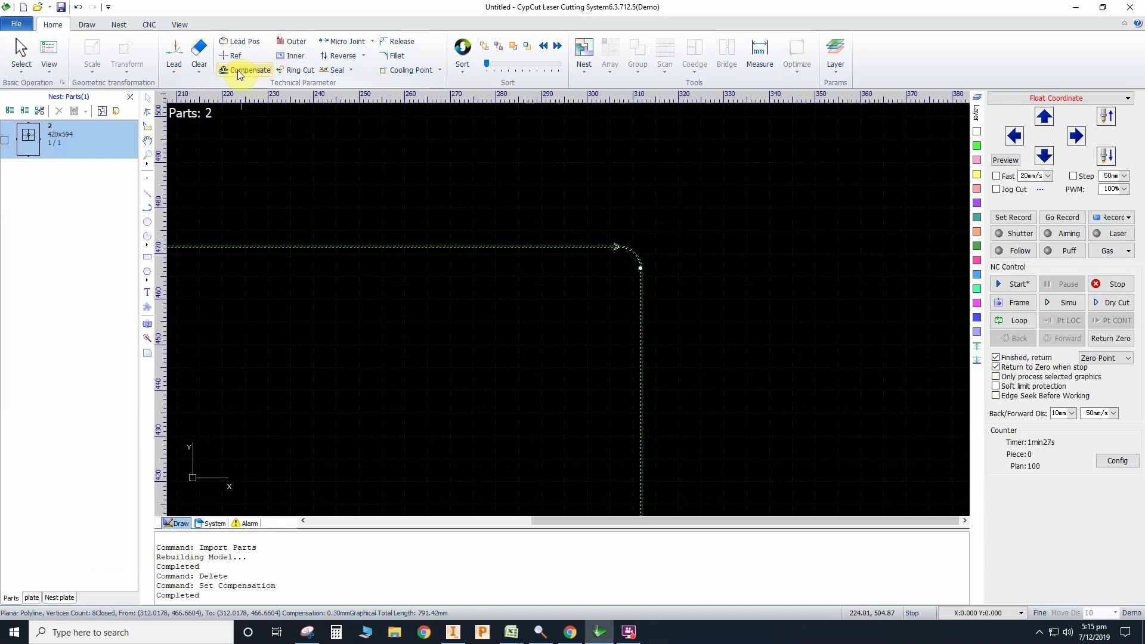
click(174, 71)
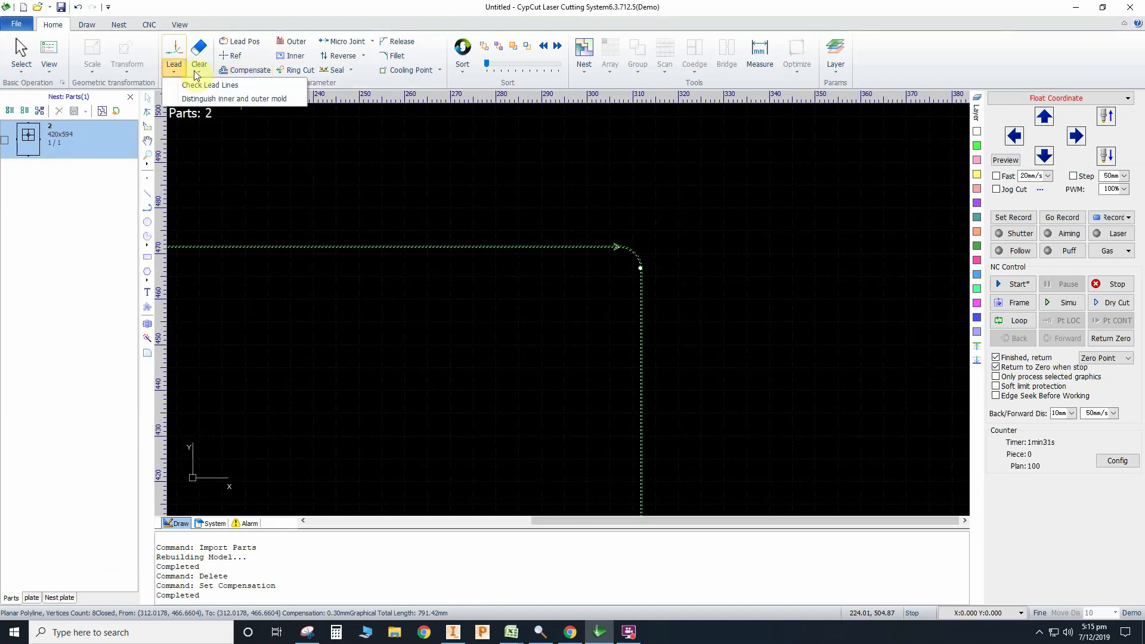
click(198, 71)
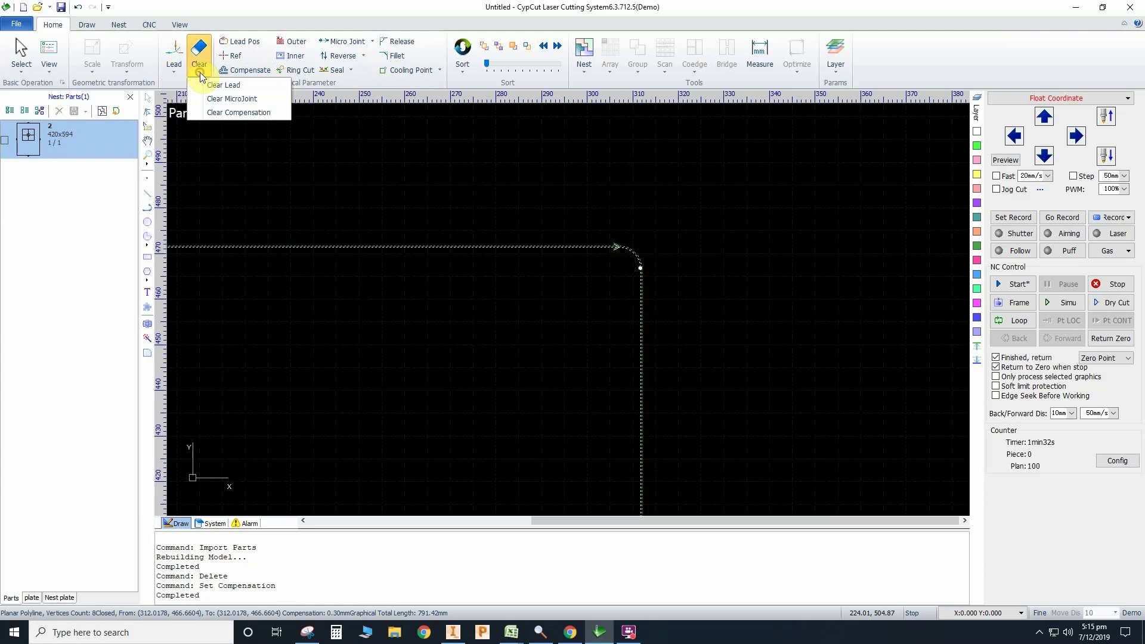
click(248, 114)
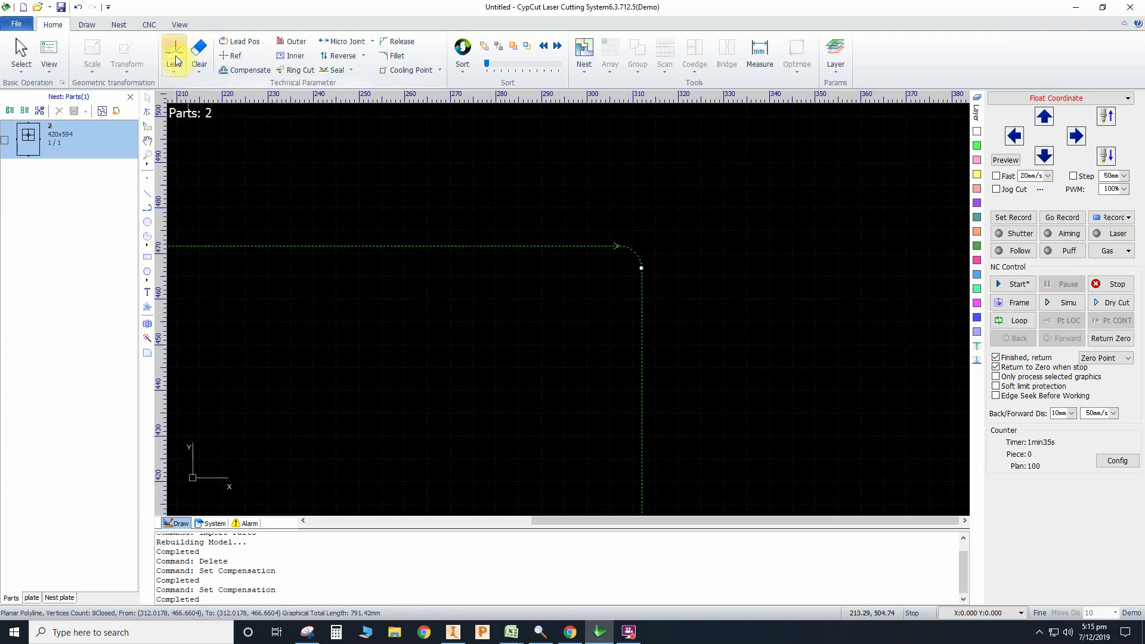
Apply 0.3 mm compensation to the square outline using the All expand option.
click(245, 69)
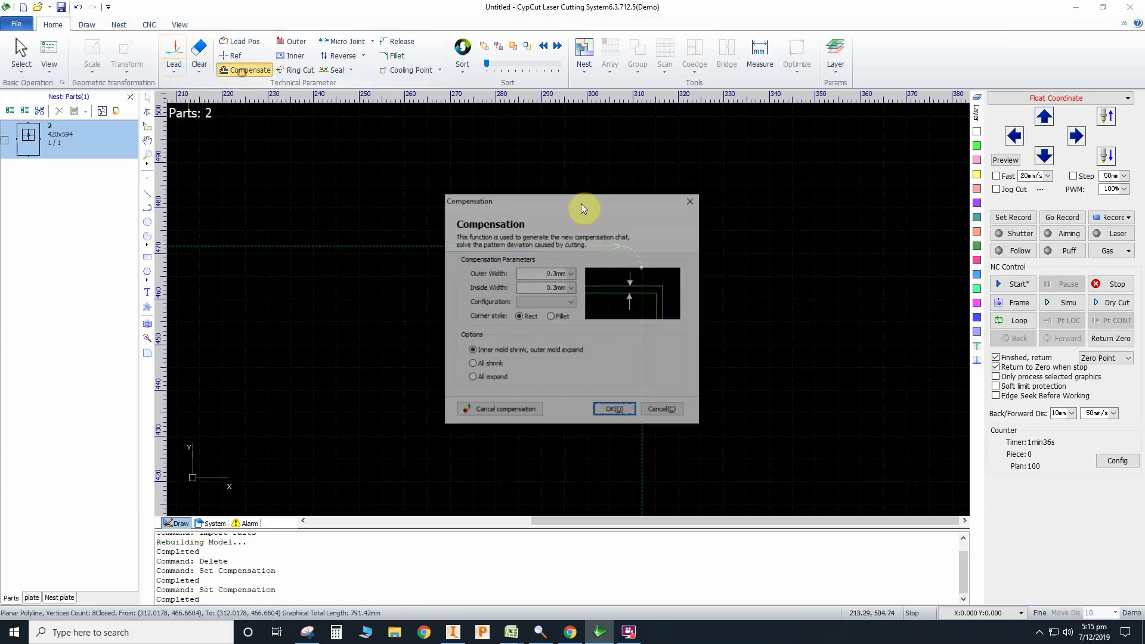
click(484, 379)
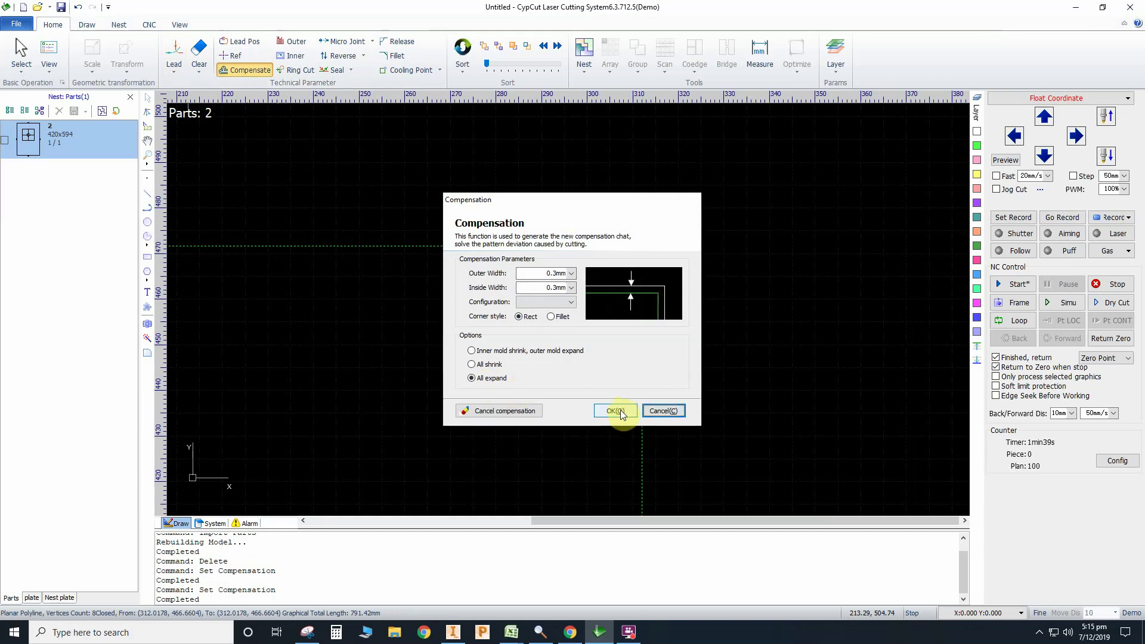
click(616, 411)
click(646, 249)
scroll(646, 256, up, 5)
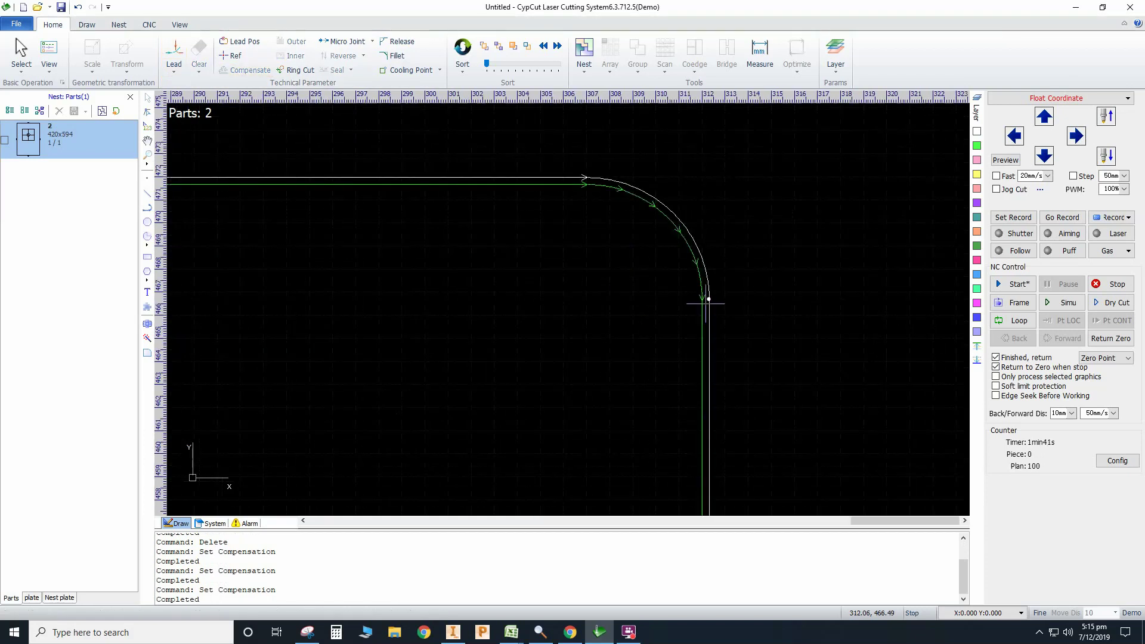
Change the circle's 0.3 mm compensation to the All shrink option.
scroll(709, 303, down, 6)
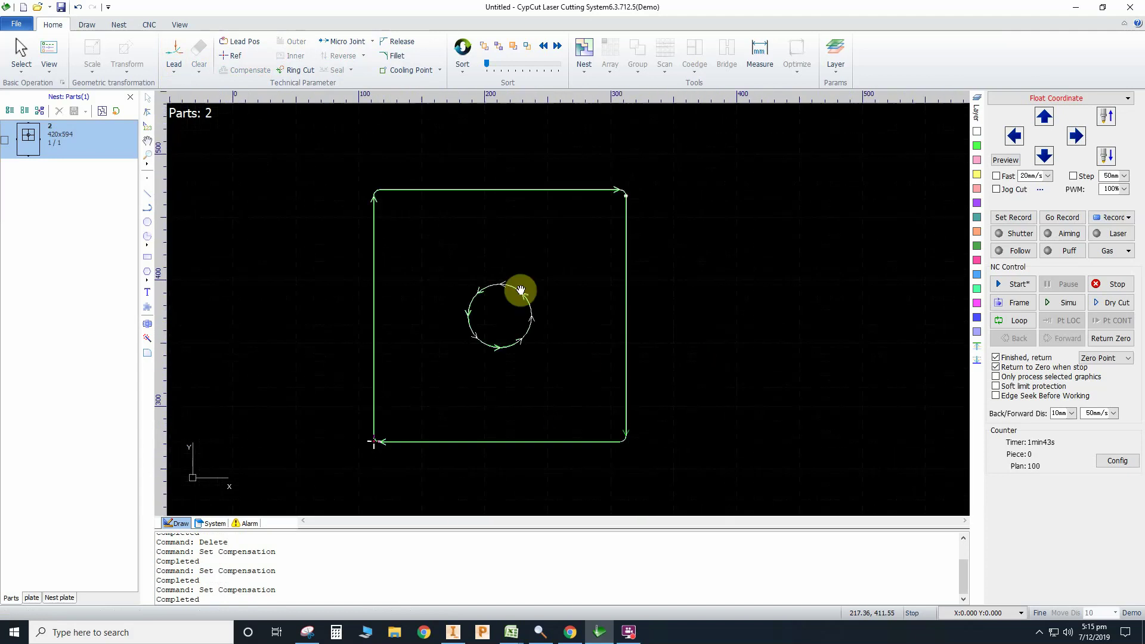
scroll(519, 232, up, 4)
scroll(520, 292, up, 1)
click(500, 265)
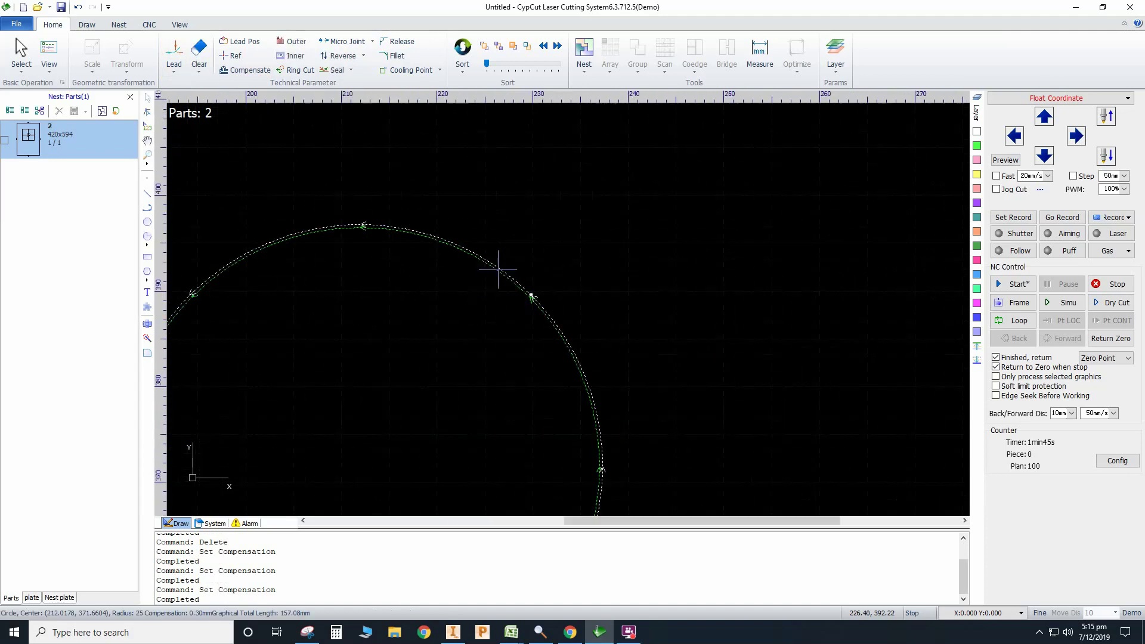
click(238, 70)
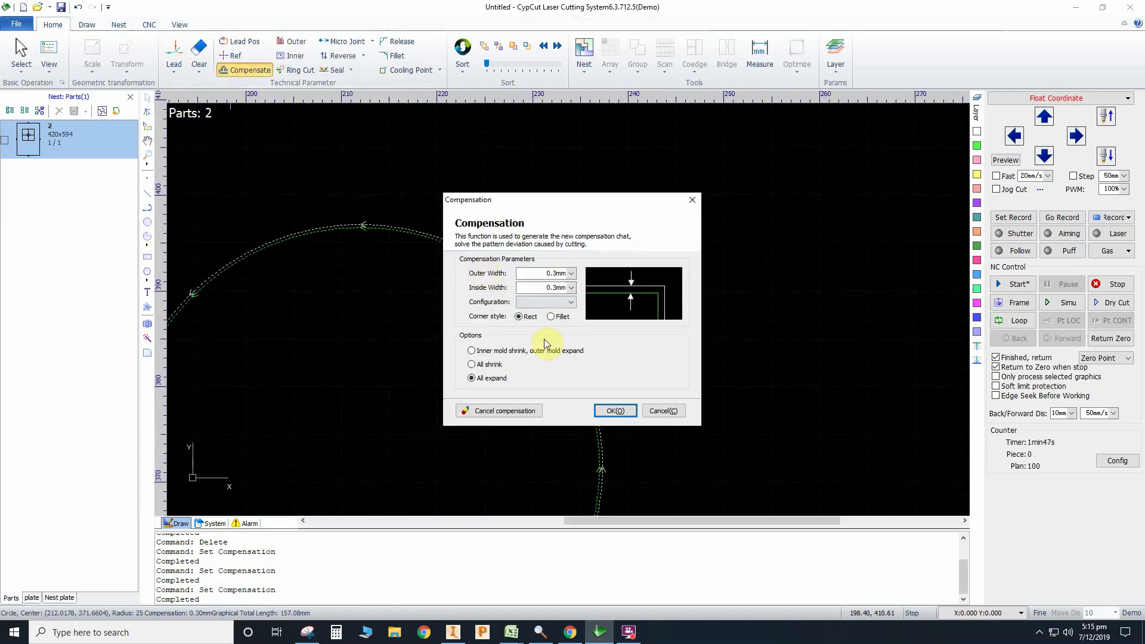
click(489, 363)
click(614, 410)
click(472, 332)
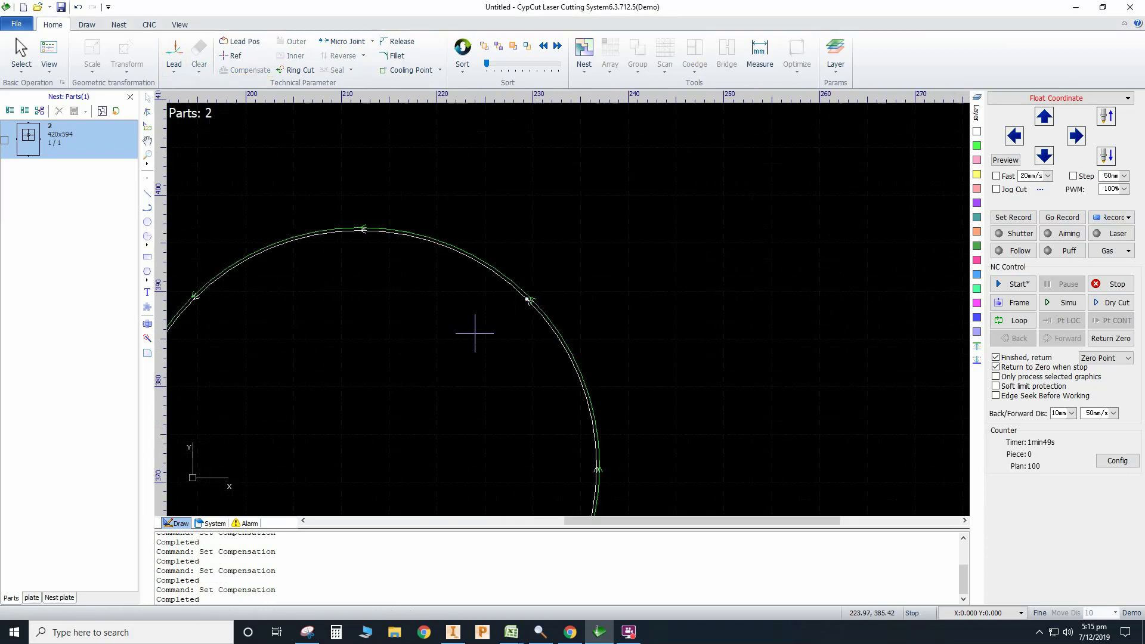
Run the lead lines check with the circle selected.
click(174, 57)
click(424, 236)
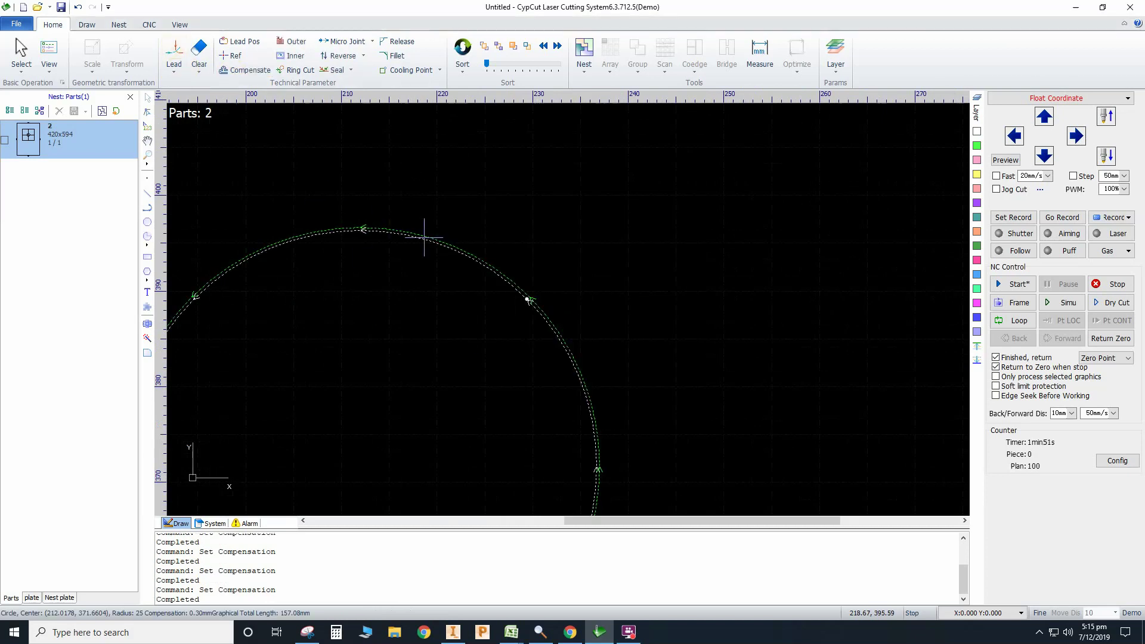
click(173, 71)
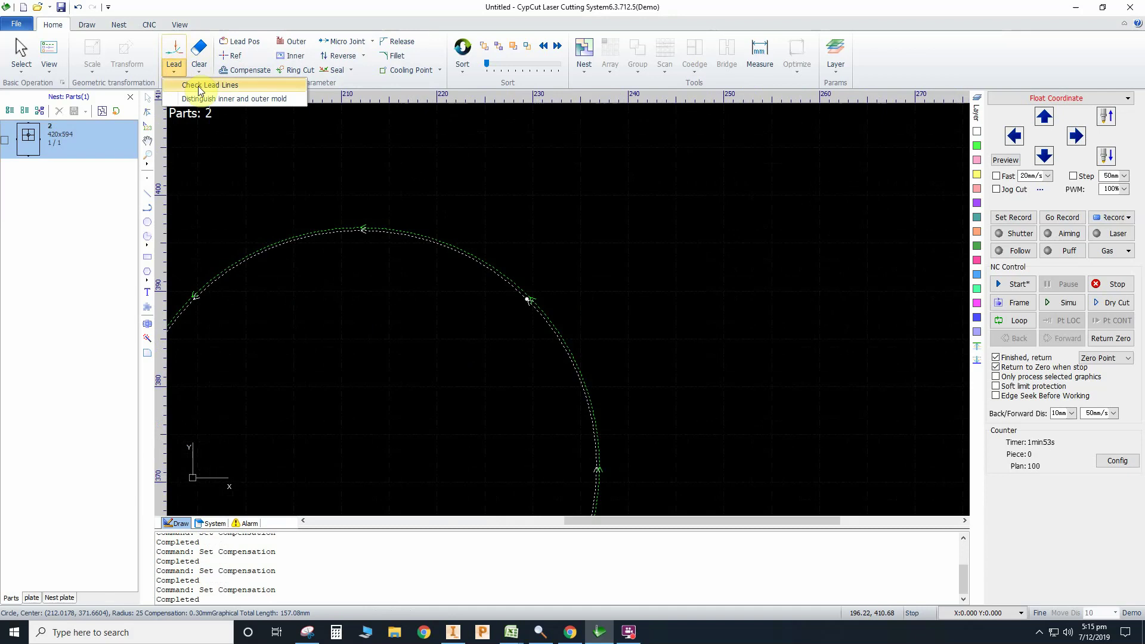
click(199, 86)
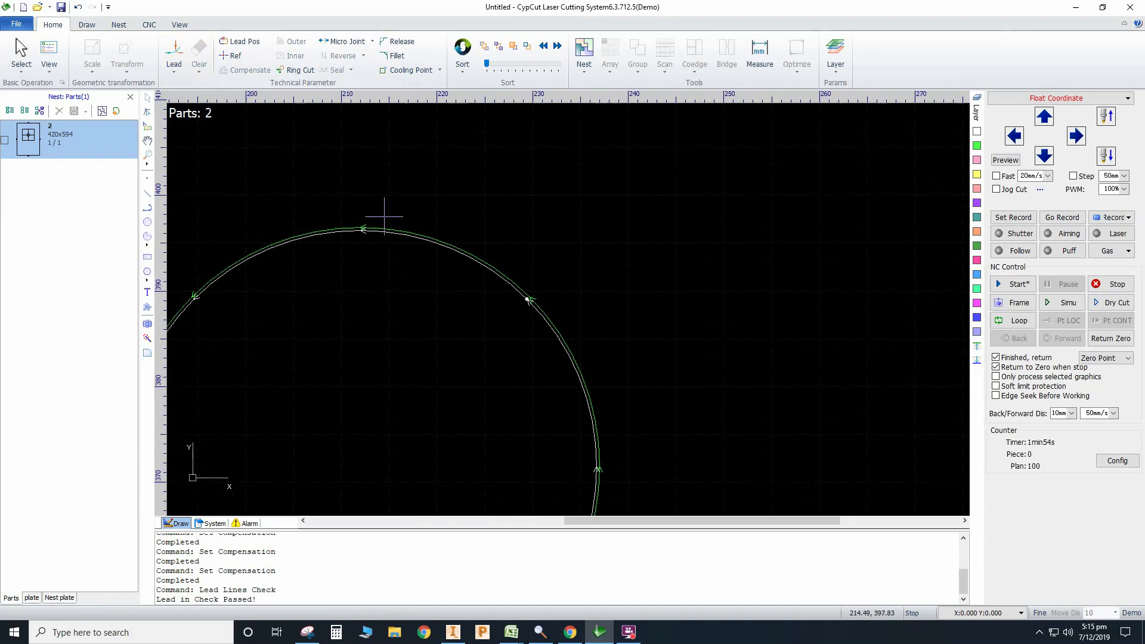
Add line-type lead-in and lead-out to the circle, each 45° and 2 mm long, positioned automatically from the long edge.
click(173, 50)
click(472, 256)
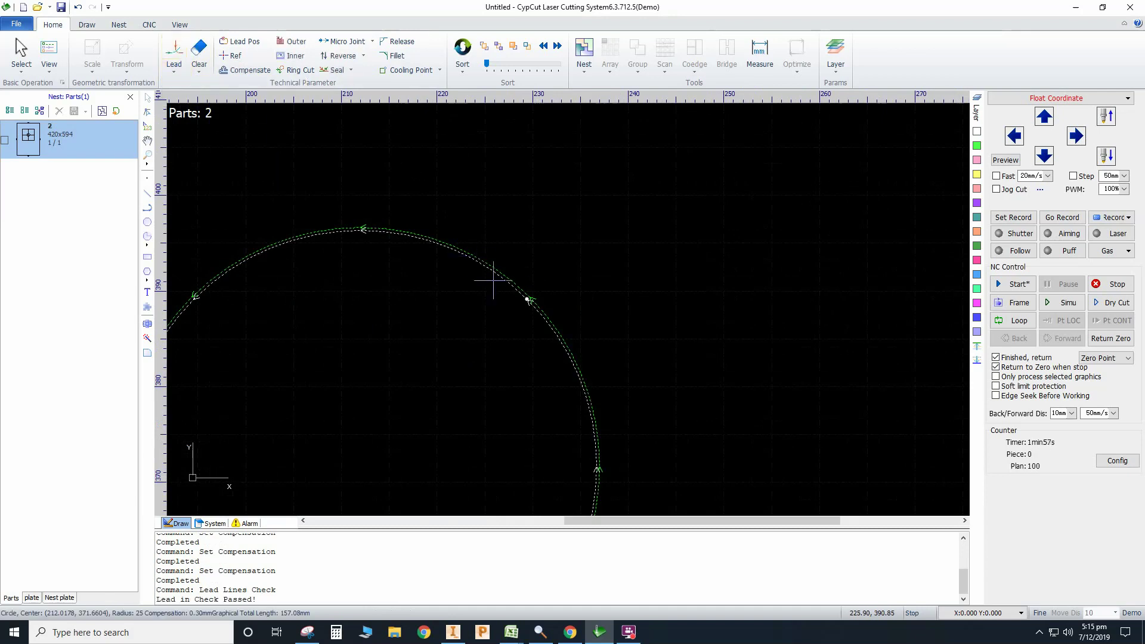
click(174, 73)
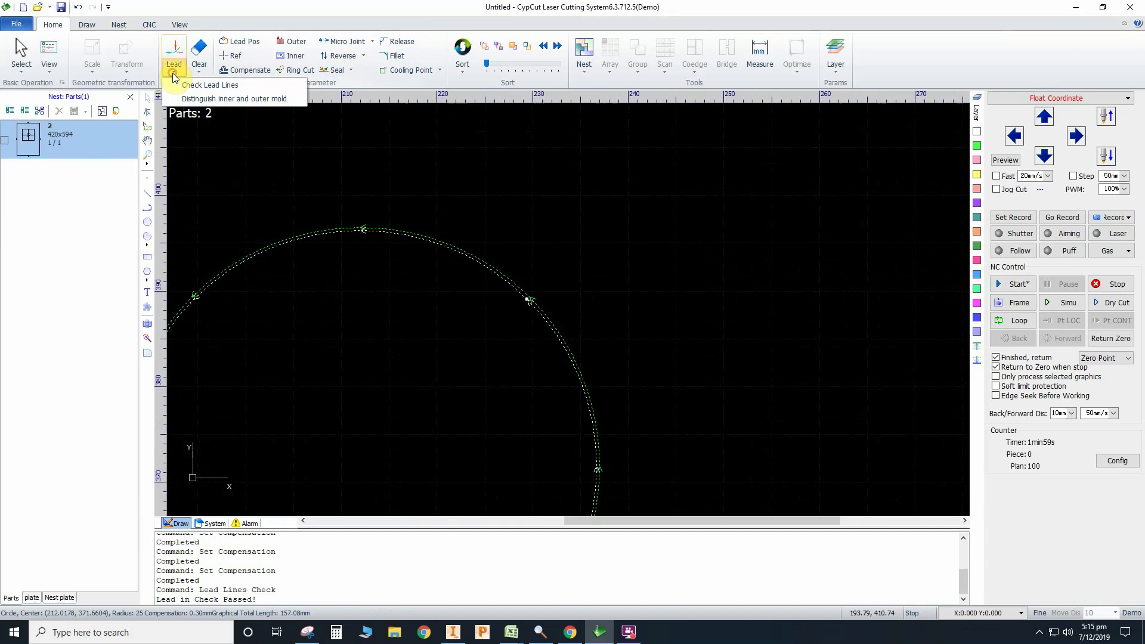
click(174, 55)
click(173, 52)
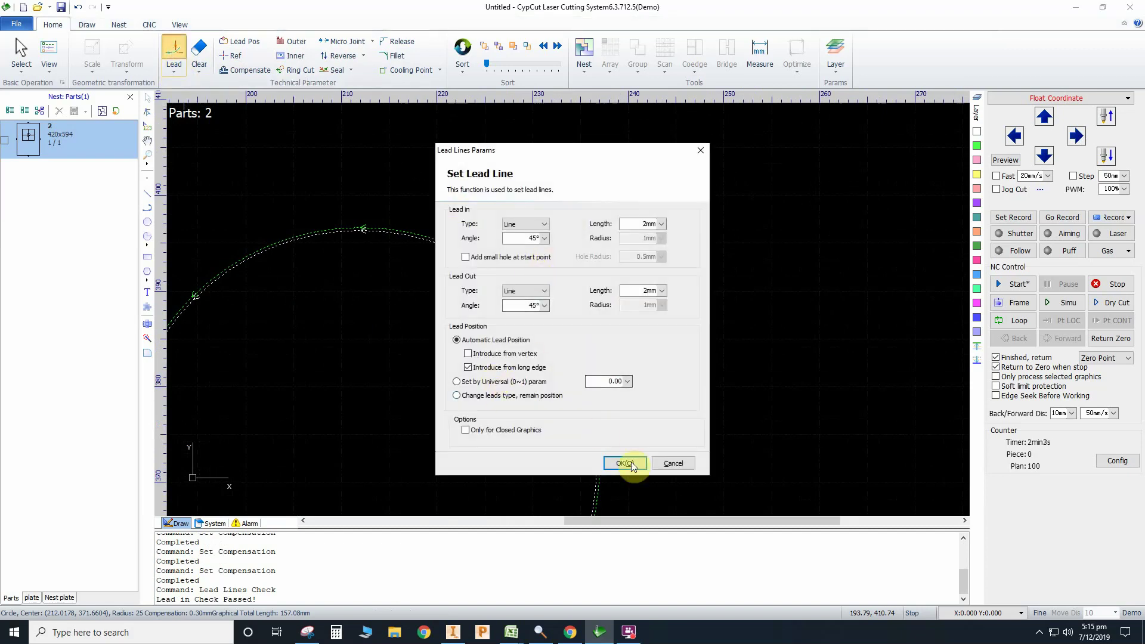
click(624, 463)
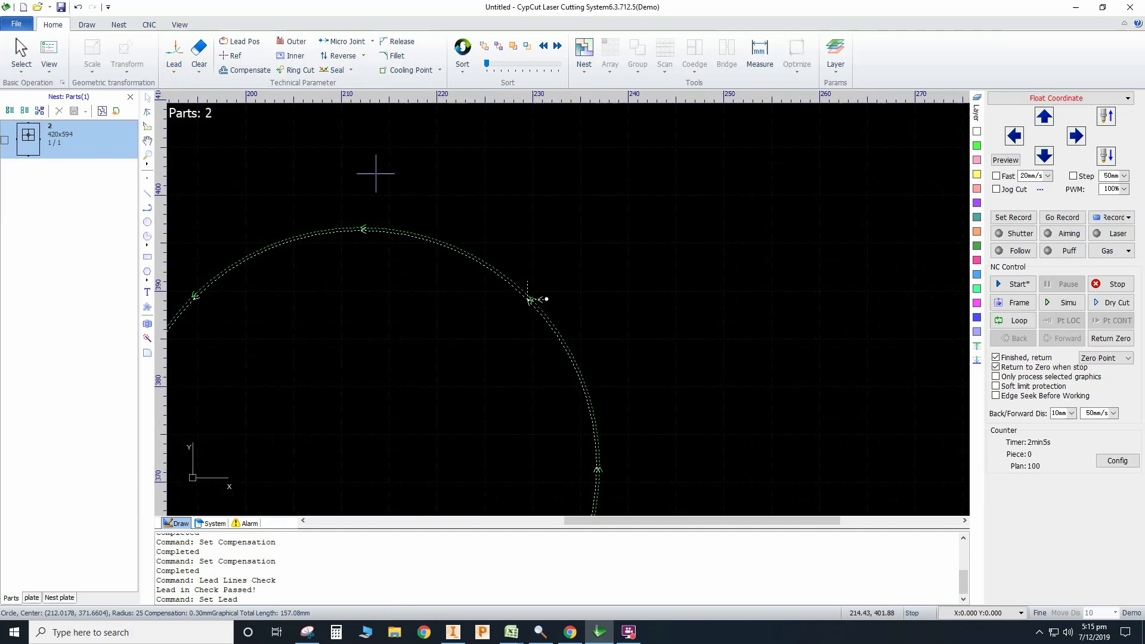
Set the circle as an inner cut so its leads lie inside the contour.
click(291, 56)
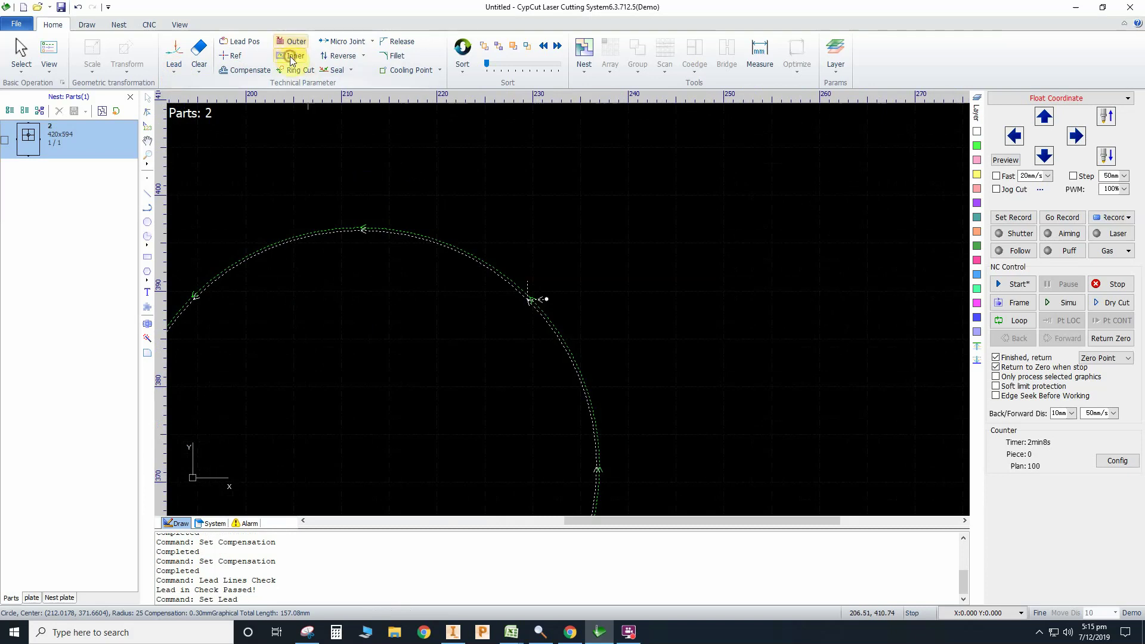
click(502, 389)
scroll(526, 326, down, 4)
middle_drag(524, 333, 537, 264)
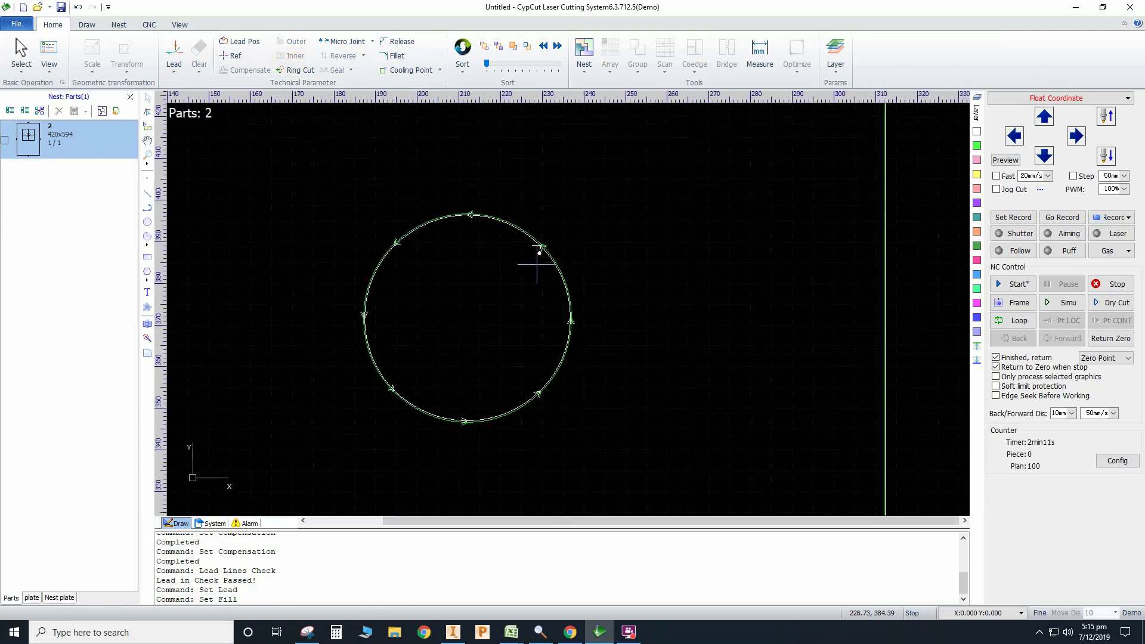
Switch the circle to an outer cut, then back to an inner cut, to compare the lead placement.
scroll(536, 264, up, 5)
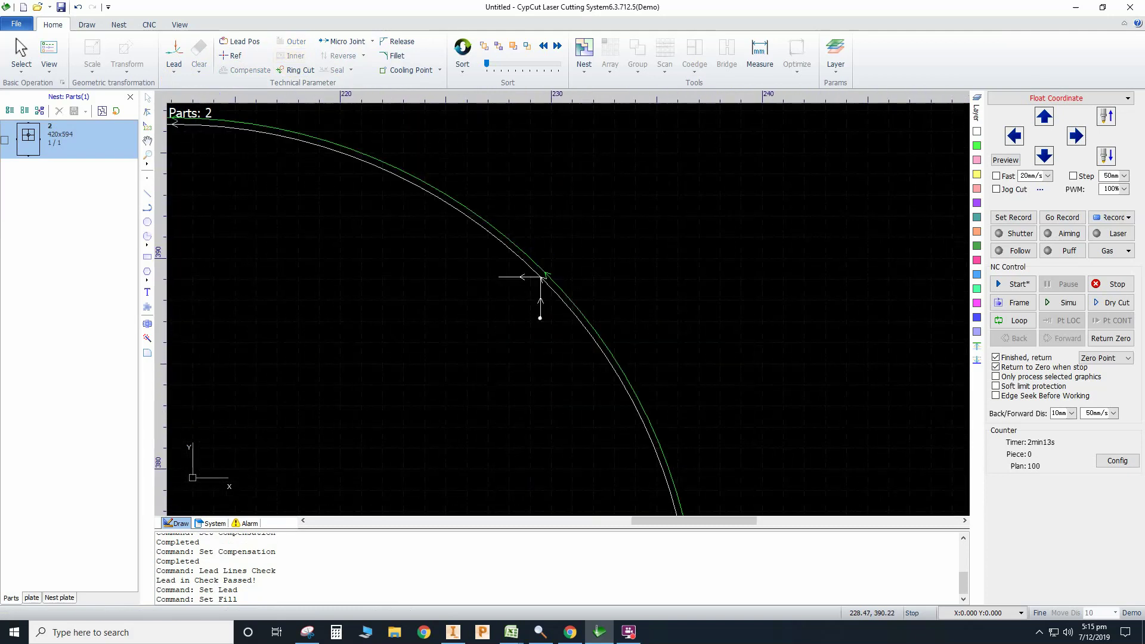
click(531, 255)
click(298, 45)
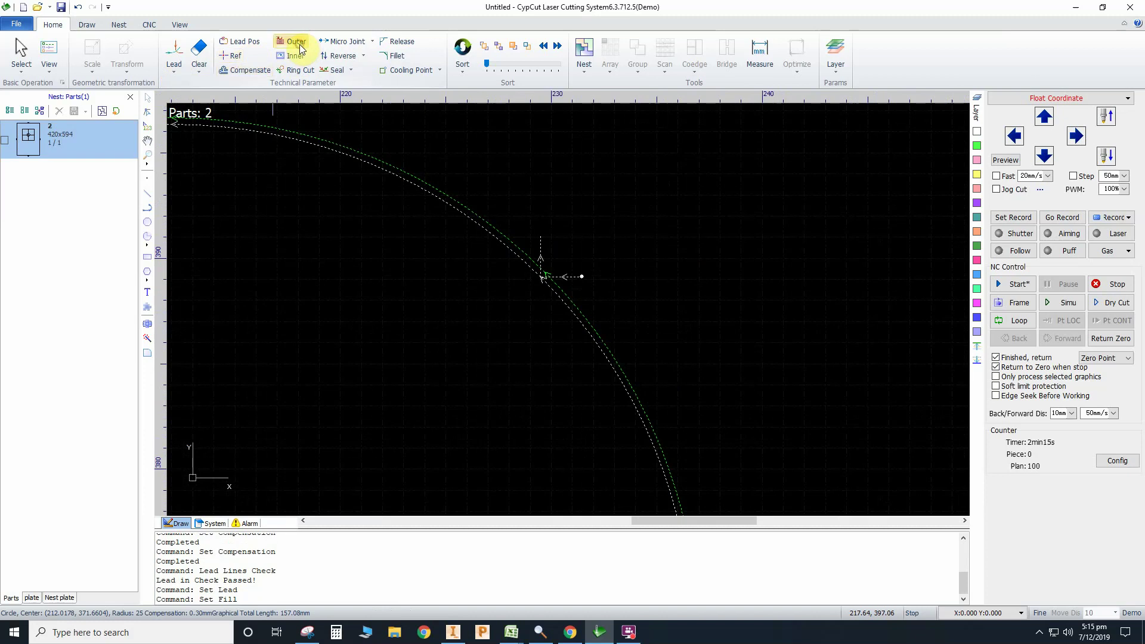
click(297, 57)
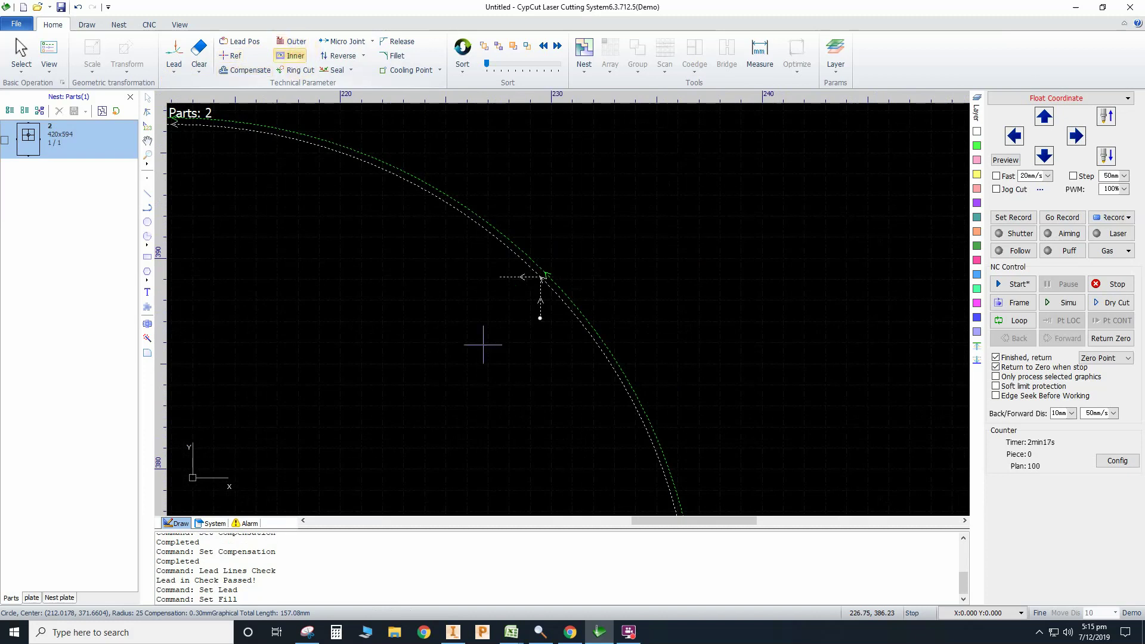
click(483, 345)
Examine the circle's lead lines and the start point and compensated contour at the square's rounded corner.
scroll(483, 345, down, 6)
middle_drag(442, 407, 524, 270)
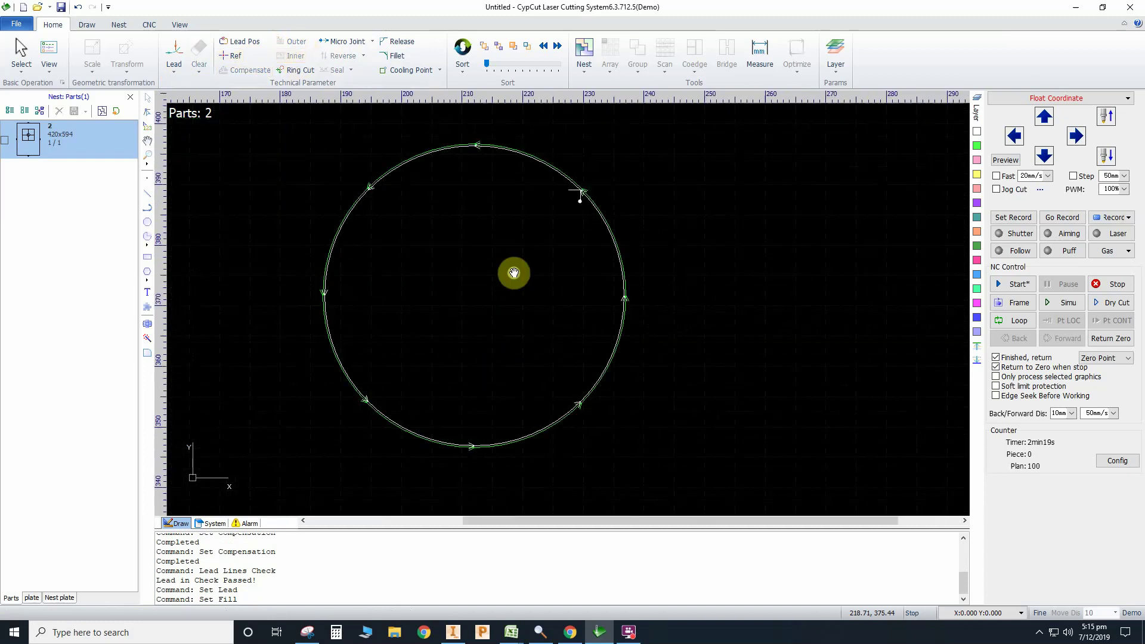
scroll(493, 306, down, 4)
scroll(607, 207, up, 4)
scroll(591, 149, up, 2)
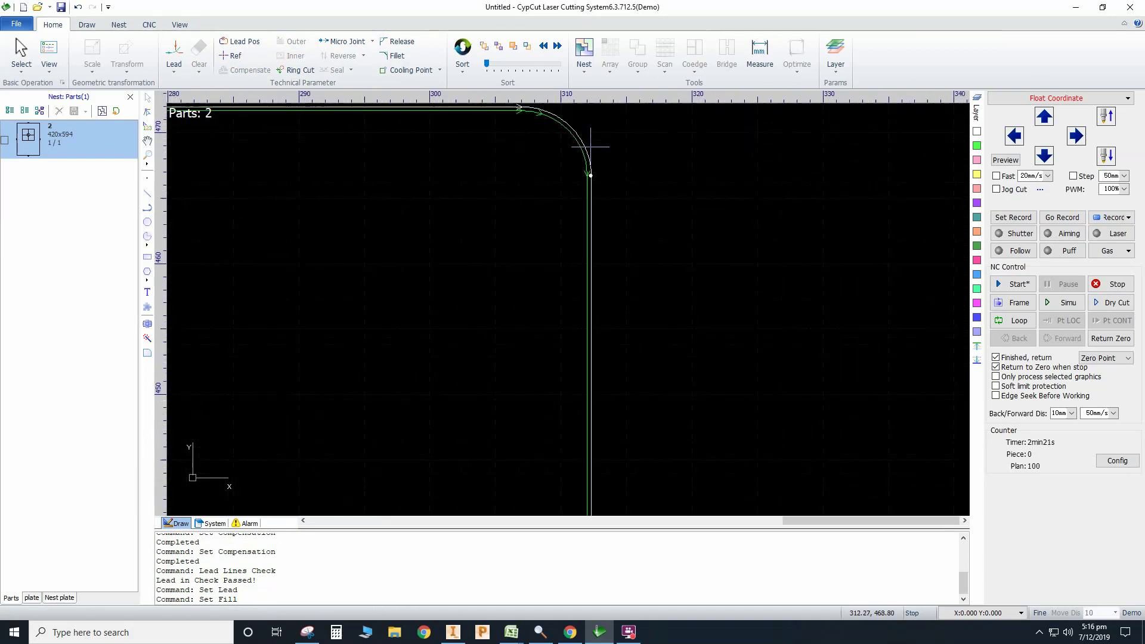
scroll(591, 146, up, 1)
scroll(424, 332, down, 2)
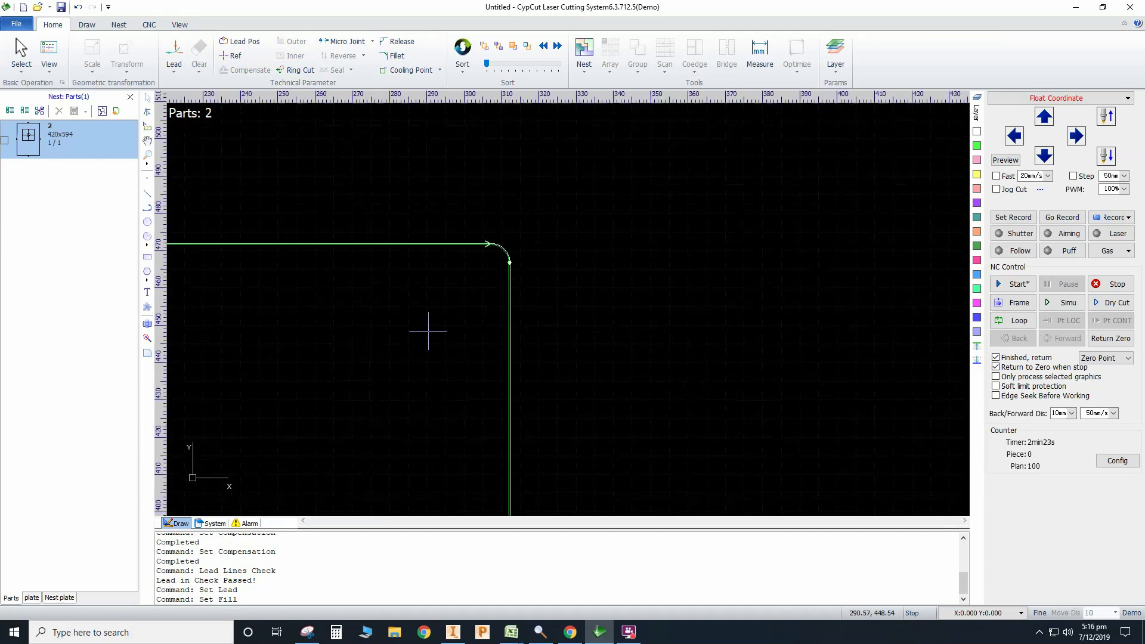
scroll(321, 378, down, 2)
scroll(493, 245, down, 2)
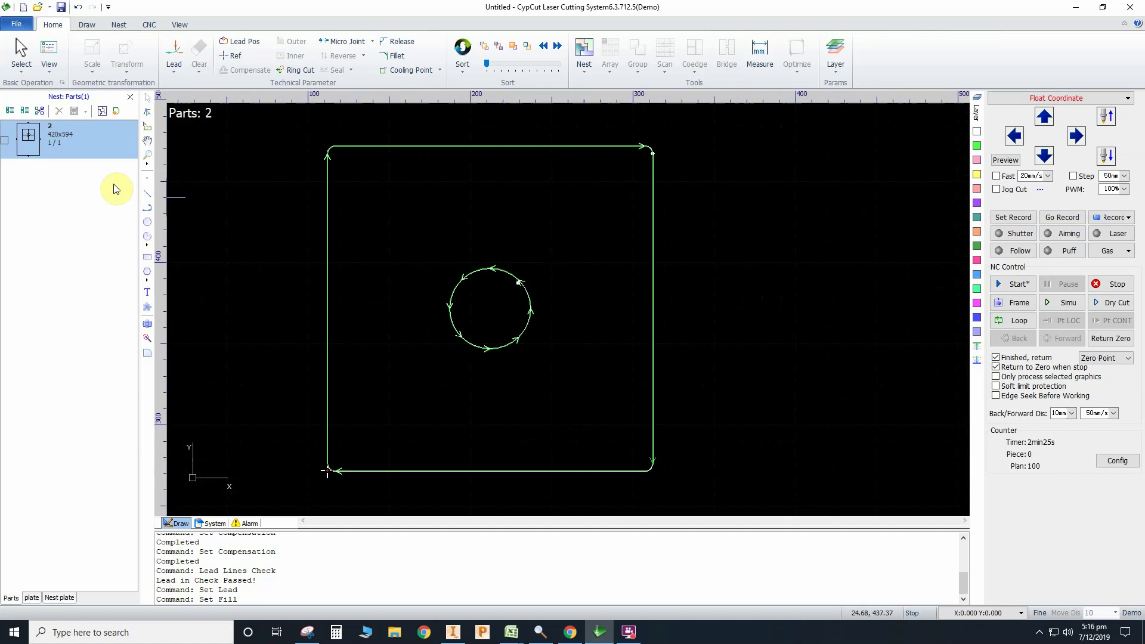
Set the required quantity of part 2 in the nesting parts list to 100.
right_click(80, 142)
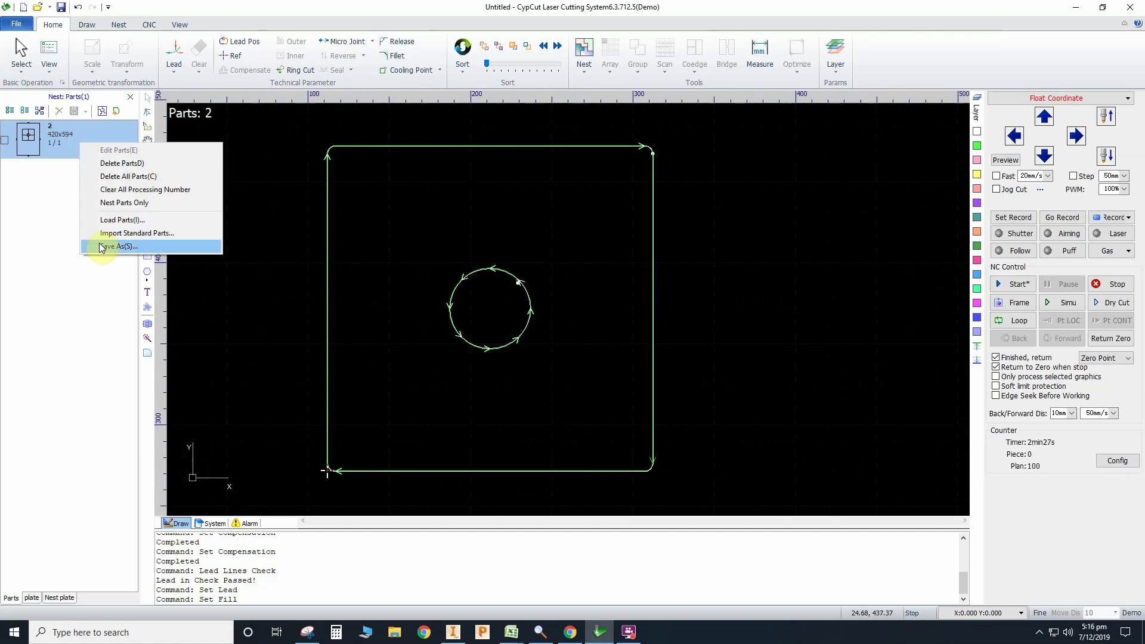
click(64, 147)
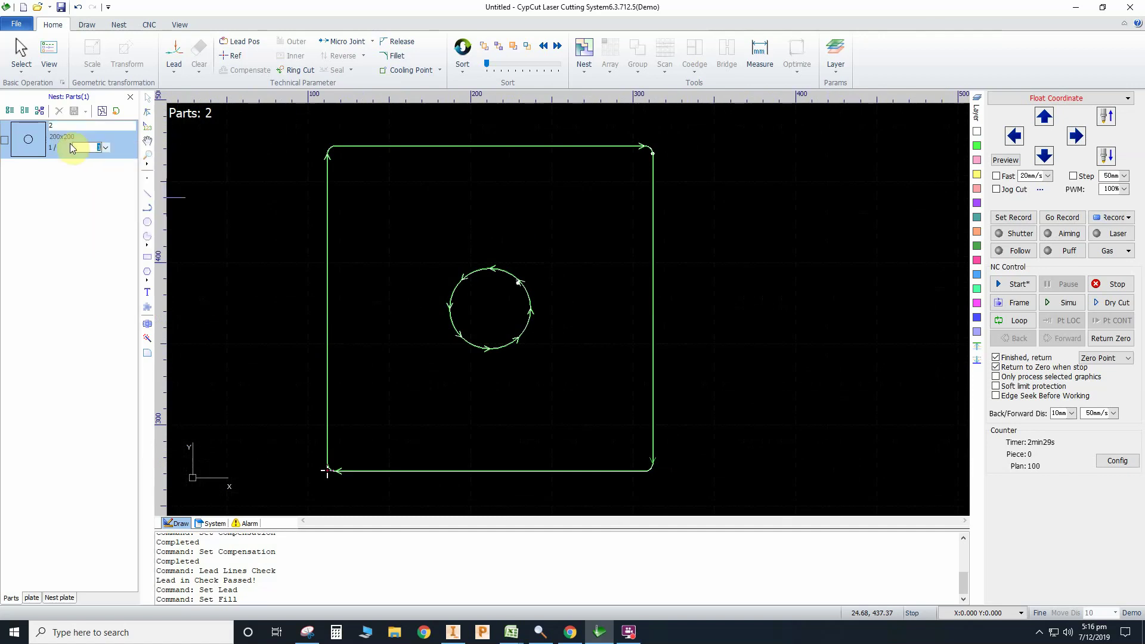
text(100)
key(Return)
click(94, 148)
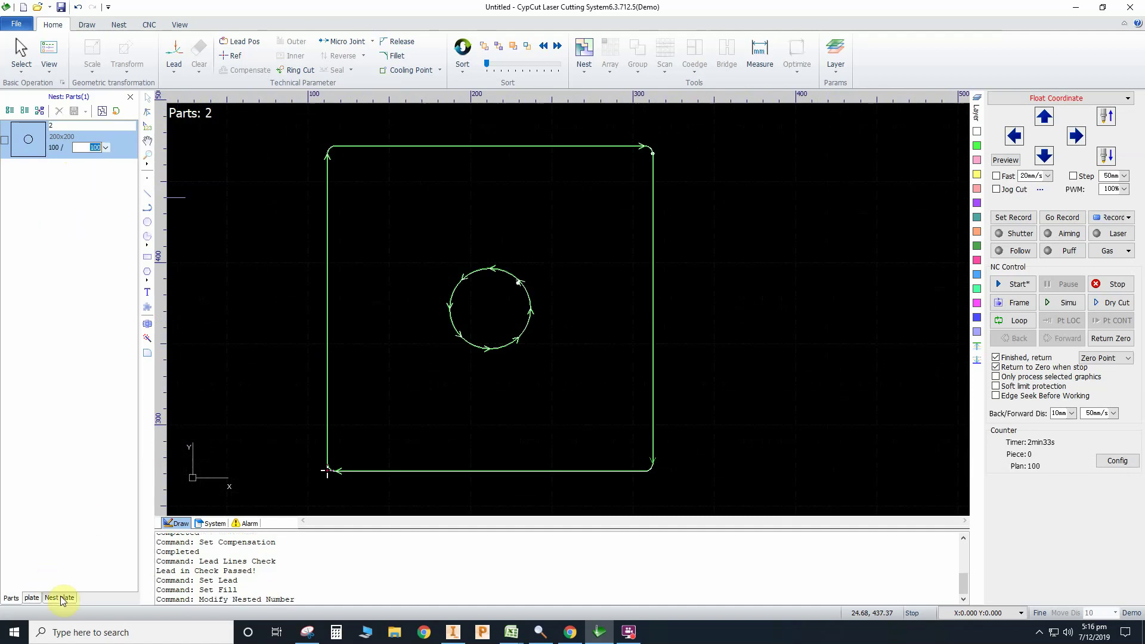
click(454, 183)
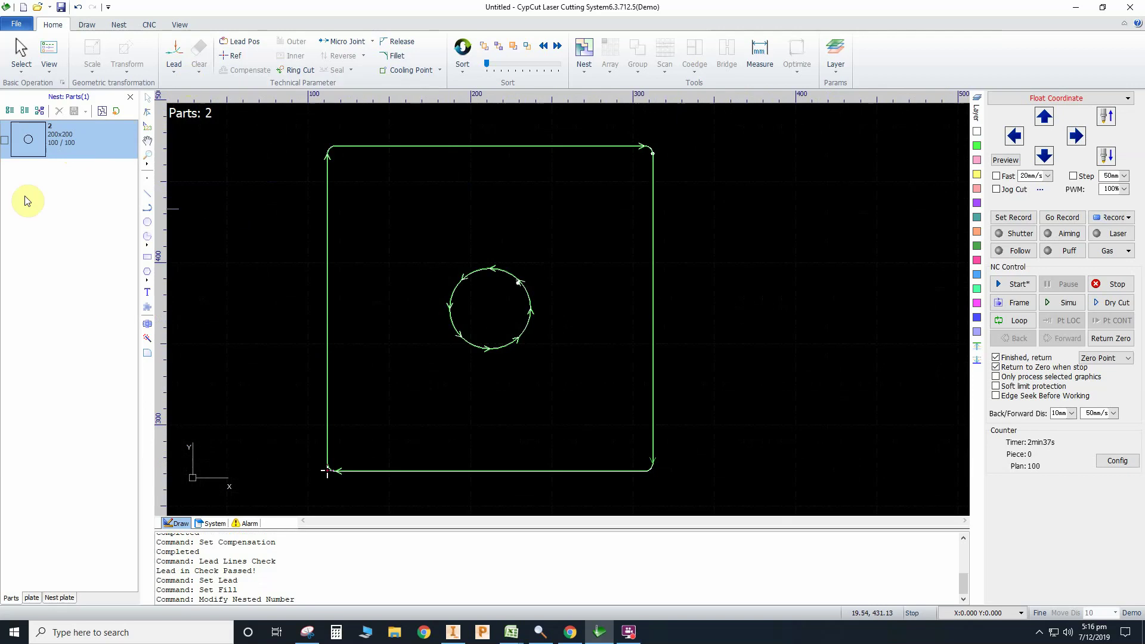
Open the automatic nesting settings and go through the parts gap, plate margin, strategy, optimization and remnant parameters.
click(102, 111)
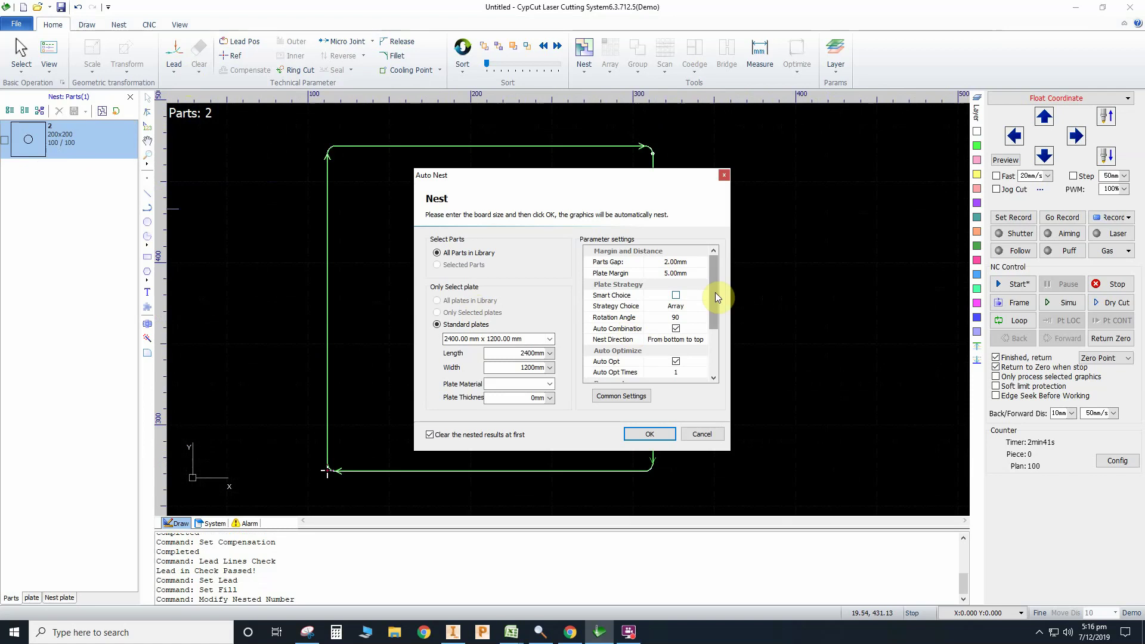
drag(714, 293, 714, 345)
scroll(698, 286, up, 5)
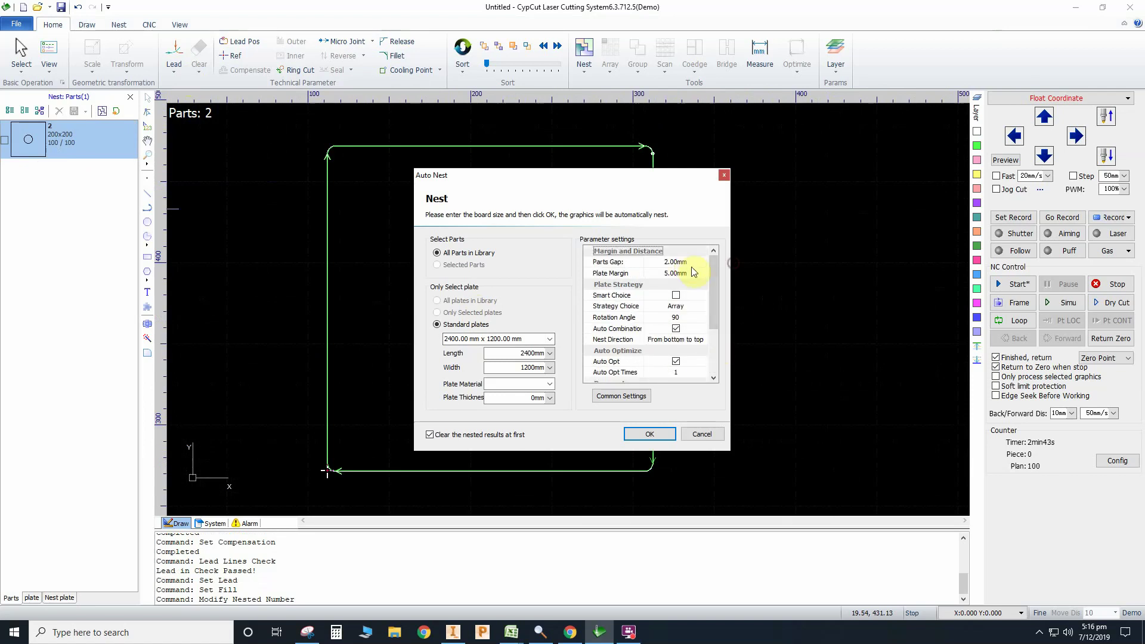
click(688, 262)
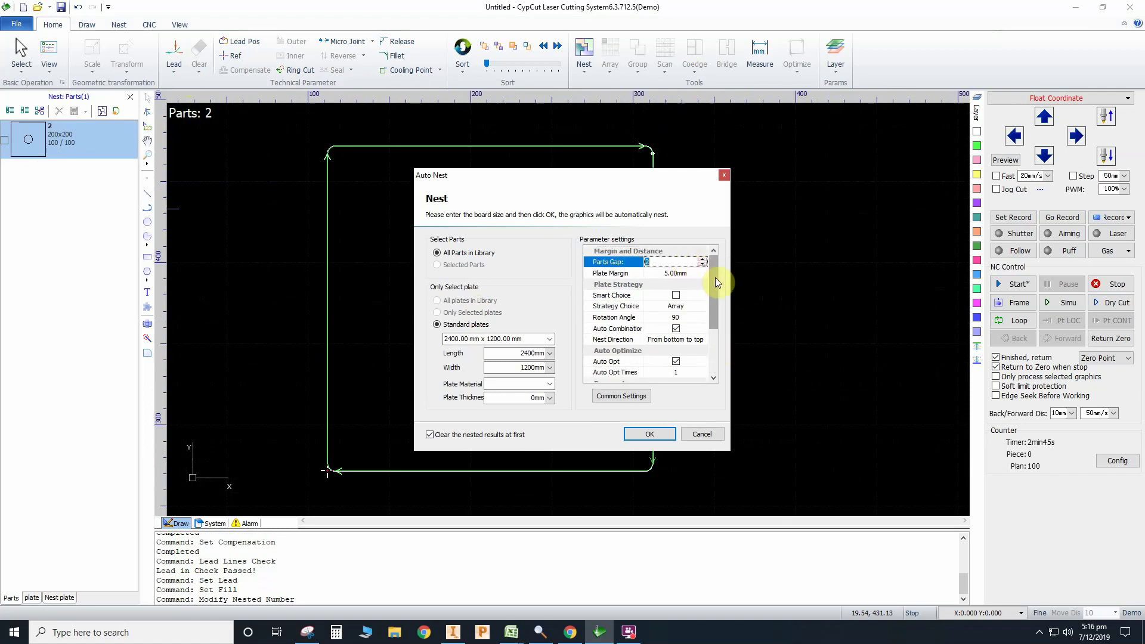
click(686, 273)
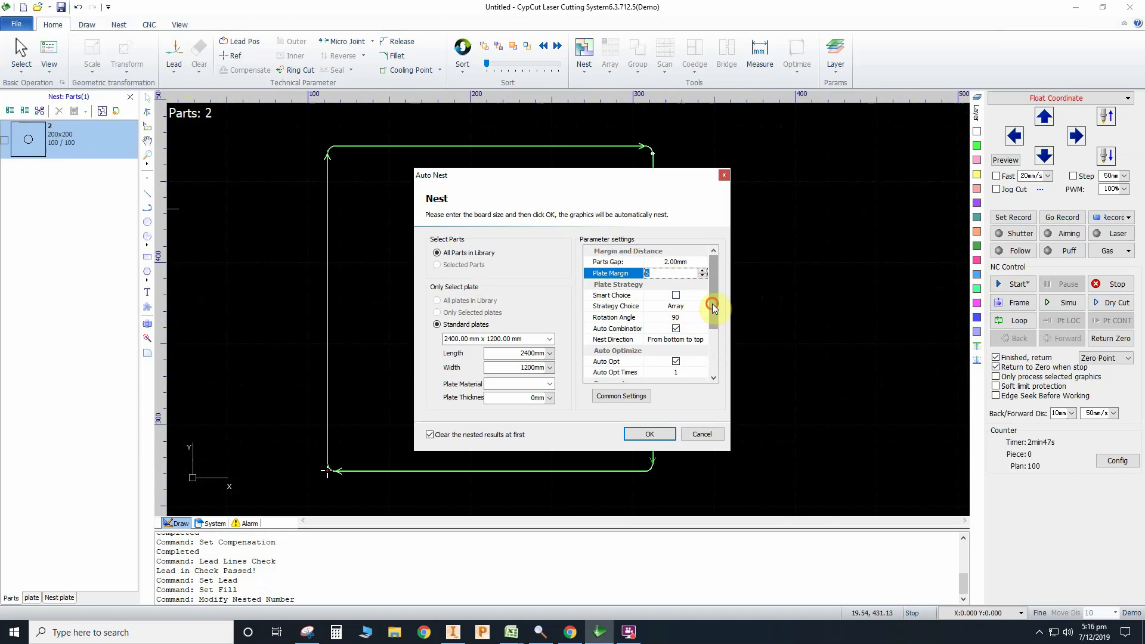
drag(713, 307, 715, 380)
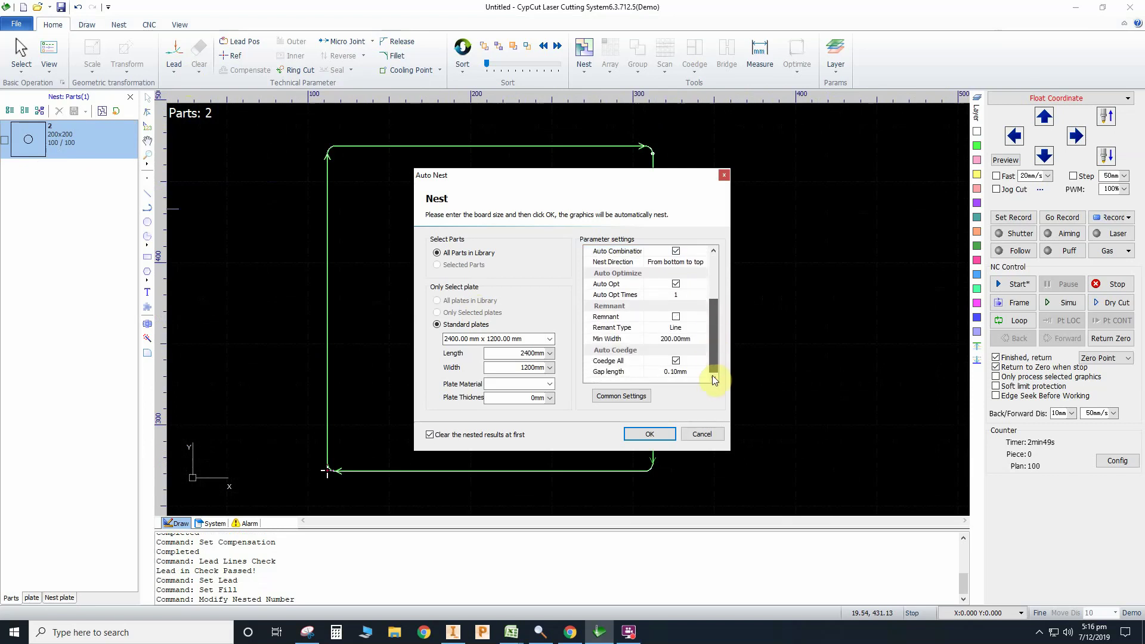
Turn Coedge All off and back on to compare the available auto coedge options.
click(676, 360)
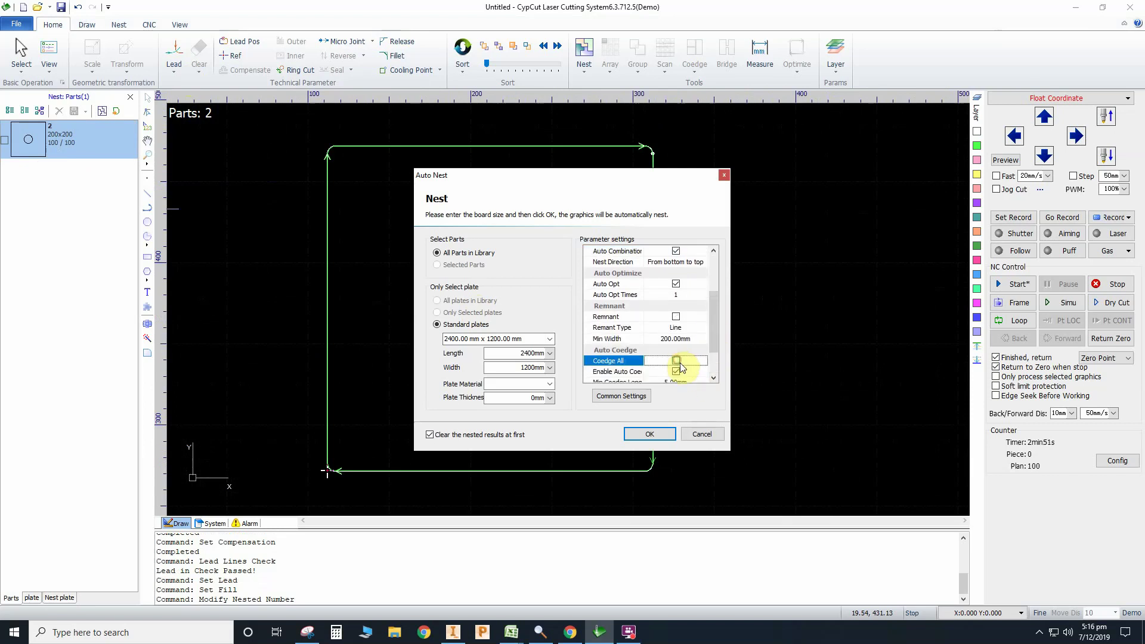
click(676, 360)
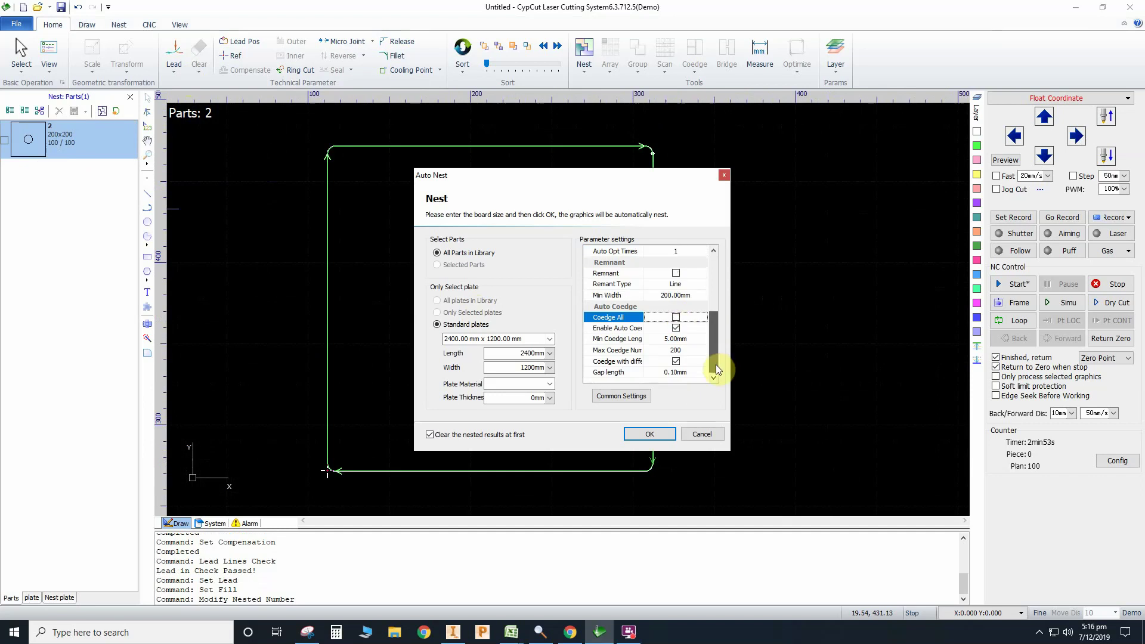
click(675, 317)
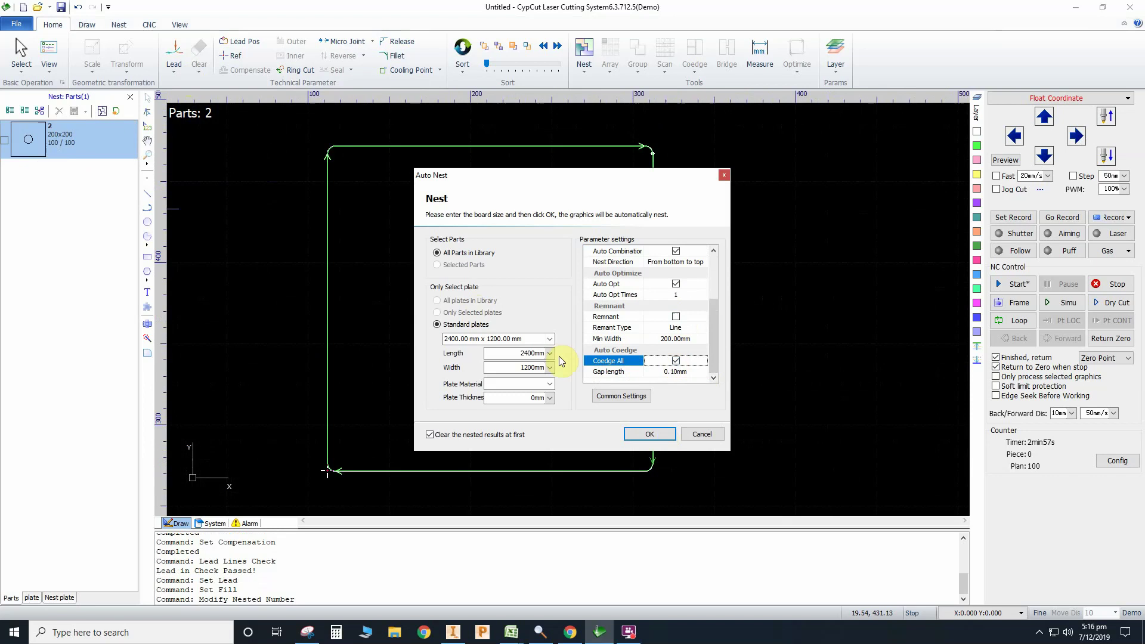
Check the standard plate size, length and width choices for the nest.
click(549, 339)
click(549, 340)
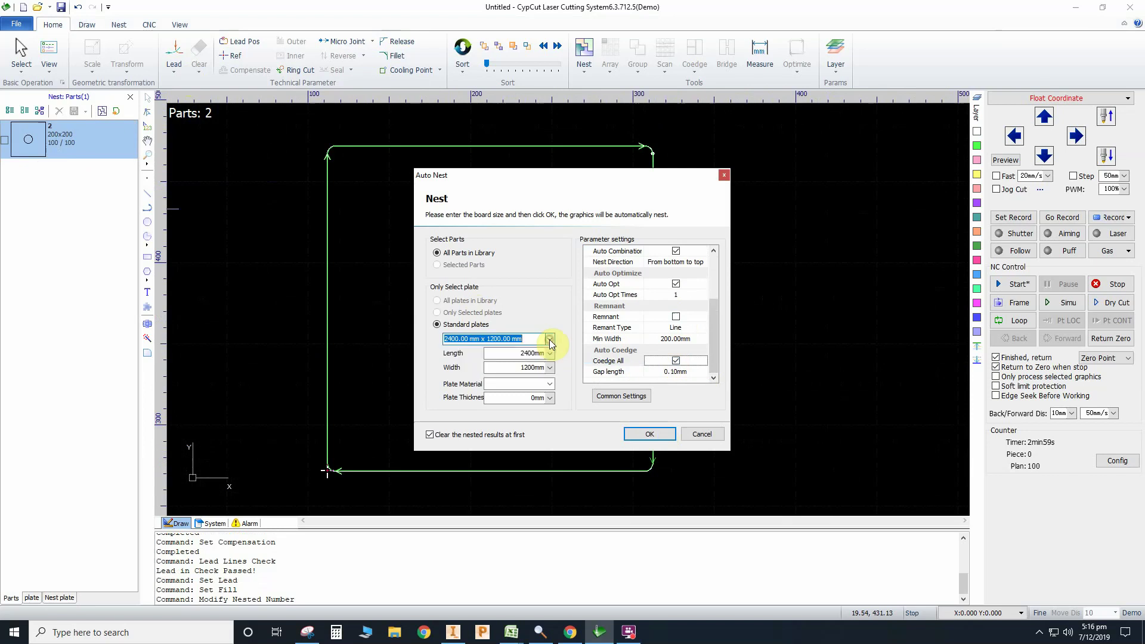
click(549, 352)
click(548, 353)
click(550, 367)
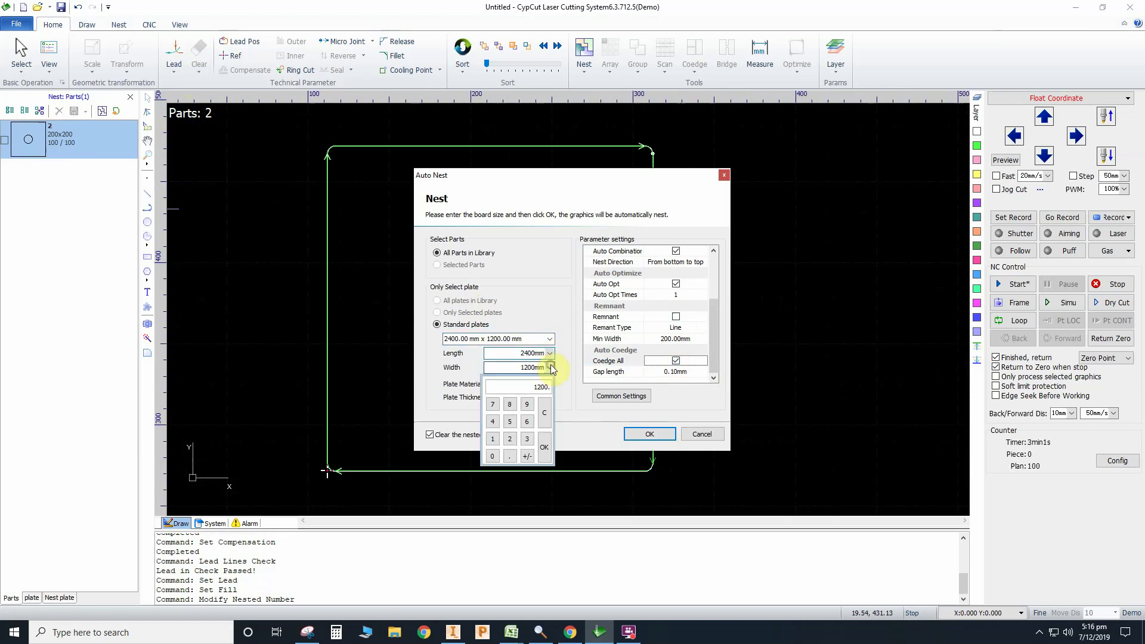
click(551, 366)
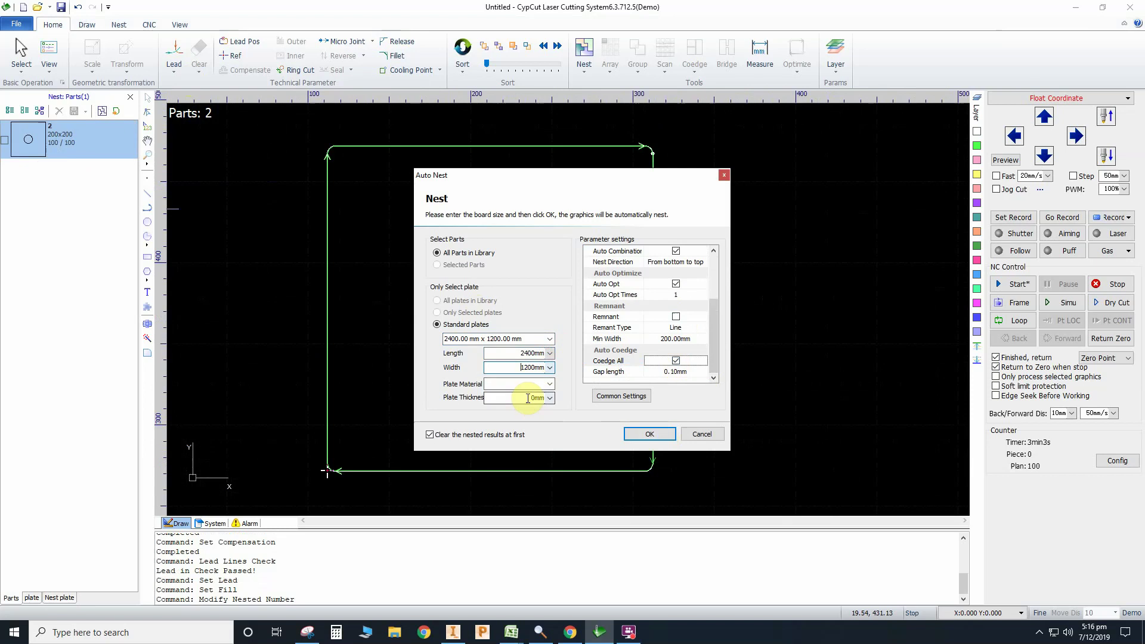
Set the plate thickness to 4 mm and the plate material to Steel.
drag(525, 397, 598, 399)
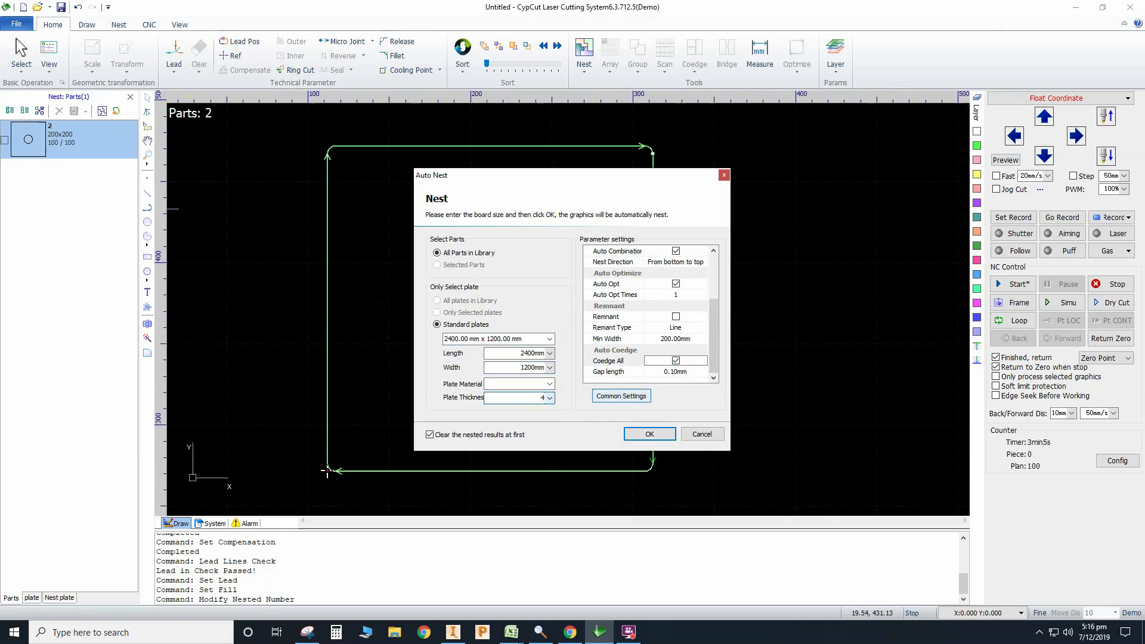
click(527, 406)
text(4)
click(529, 385)
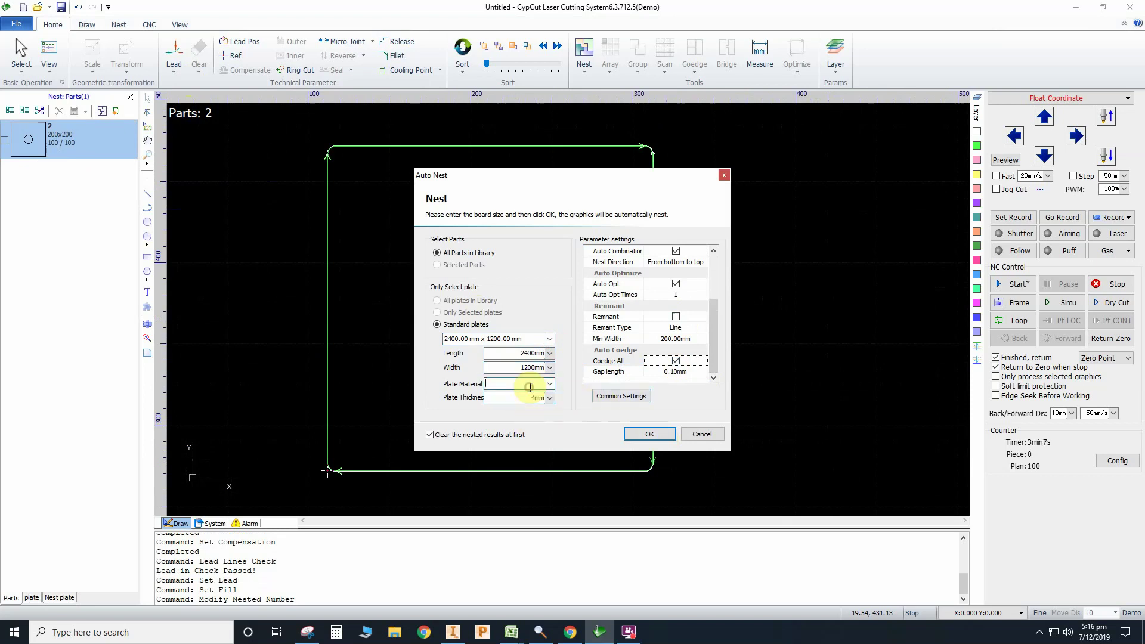
text(Steel)
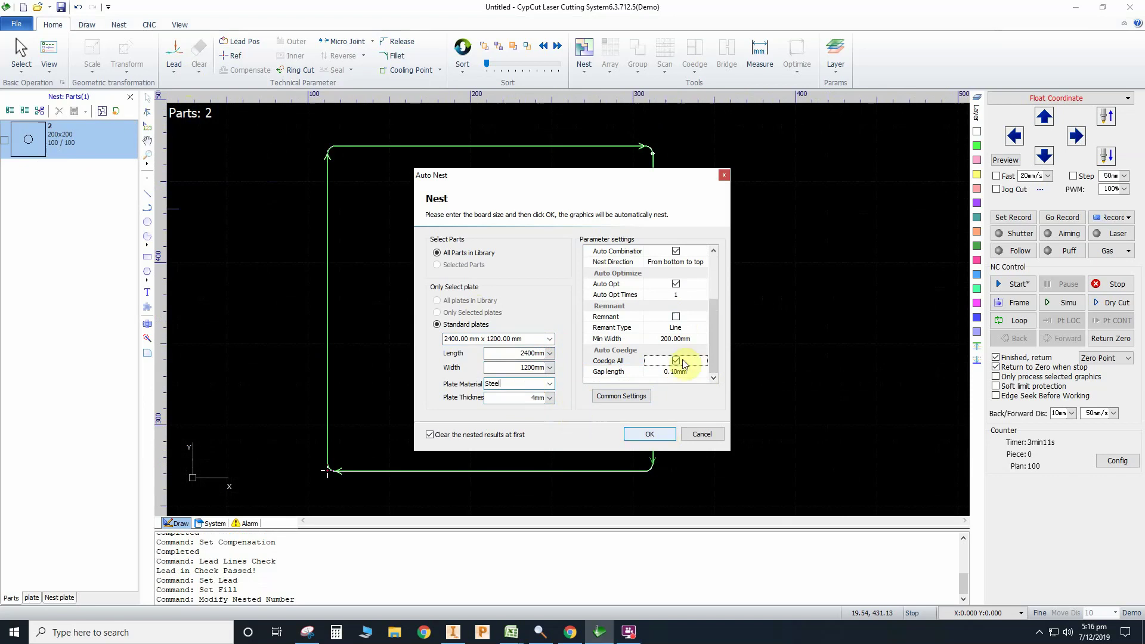
Check the parts gap and plate thickness, and run the automatic nesting on the 2400 x 1200 mm standard plate.
drag(717, 320, 699, 266)
click(697, 263)
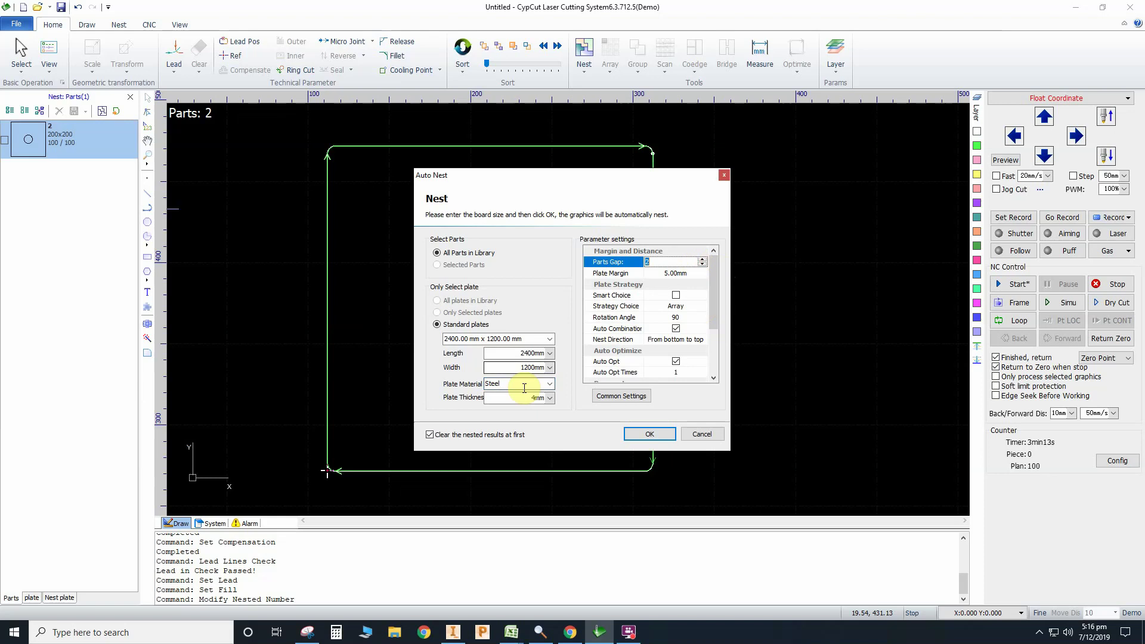
drag(530, 398, 557, 398)
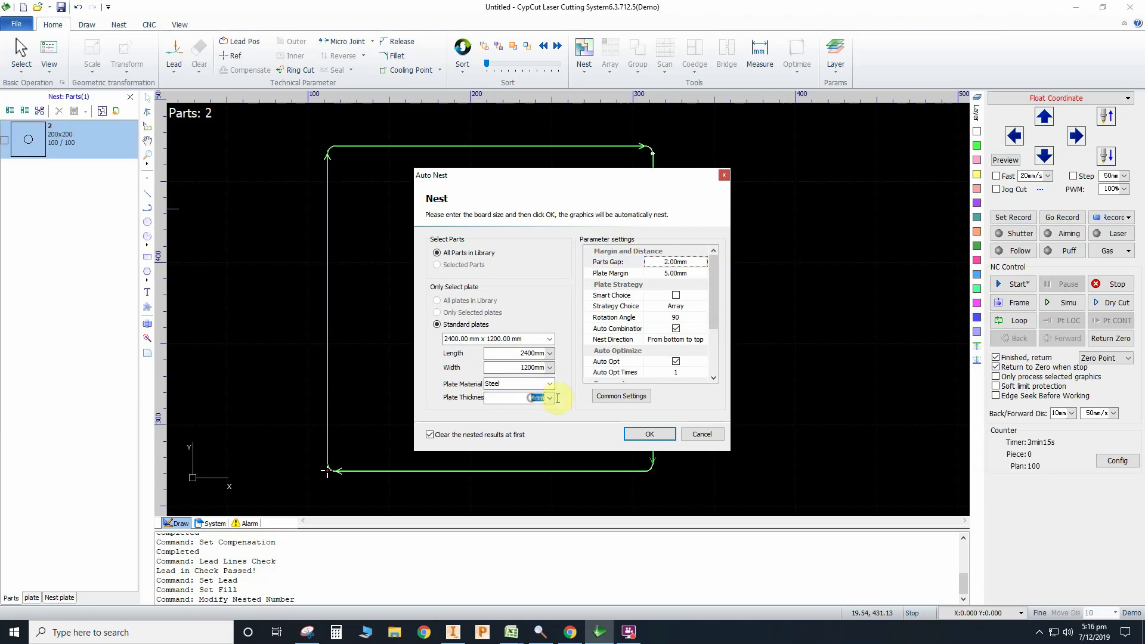
click(661, 261)
click(661, 261)
click(657, 434)
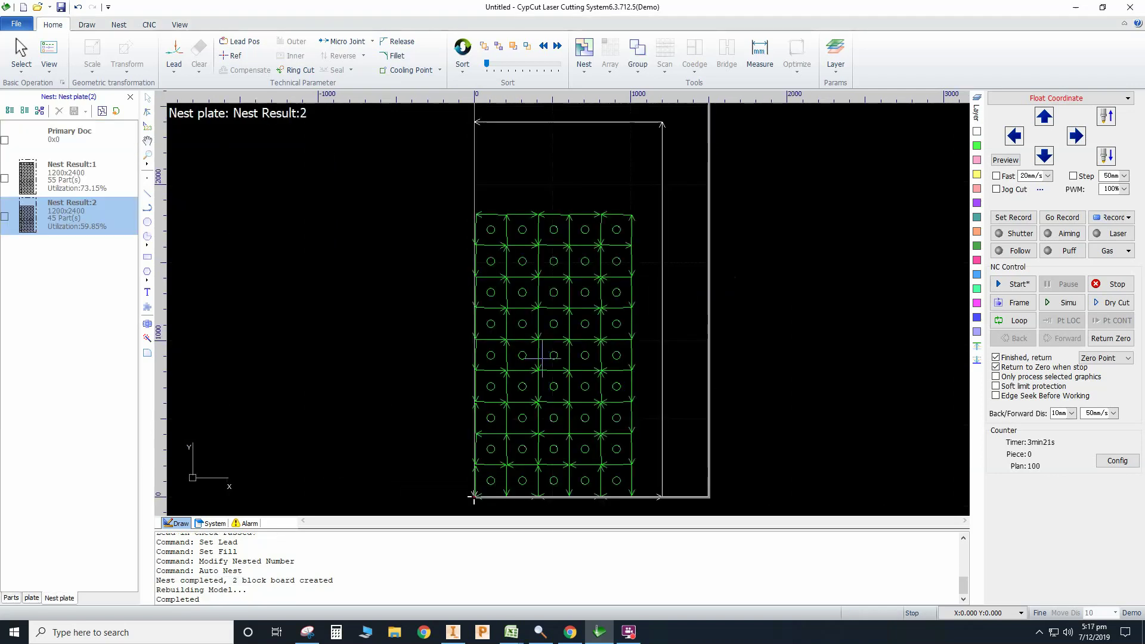
Inspect Nest Result:2 up close, examining the shared part edges, rounded corners and circle lead lines.
scroll(440, 368, up, 5)
scroll(409, 356, up, 3)
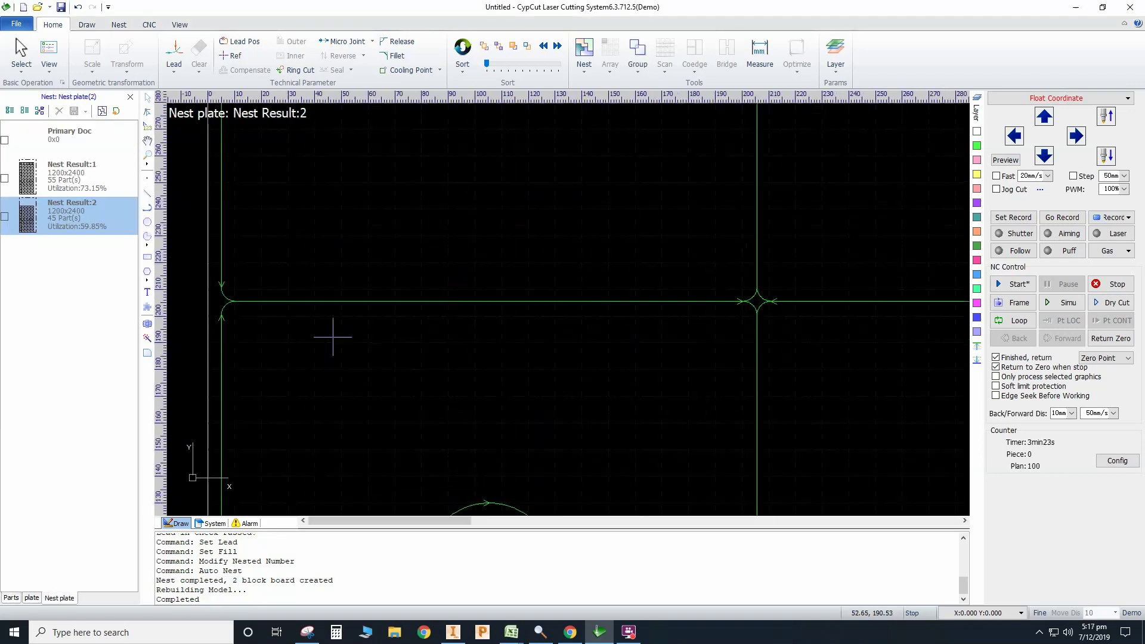
scroll(228, 310, down, 2)
scroll(427, 398, down, 2)
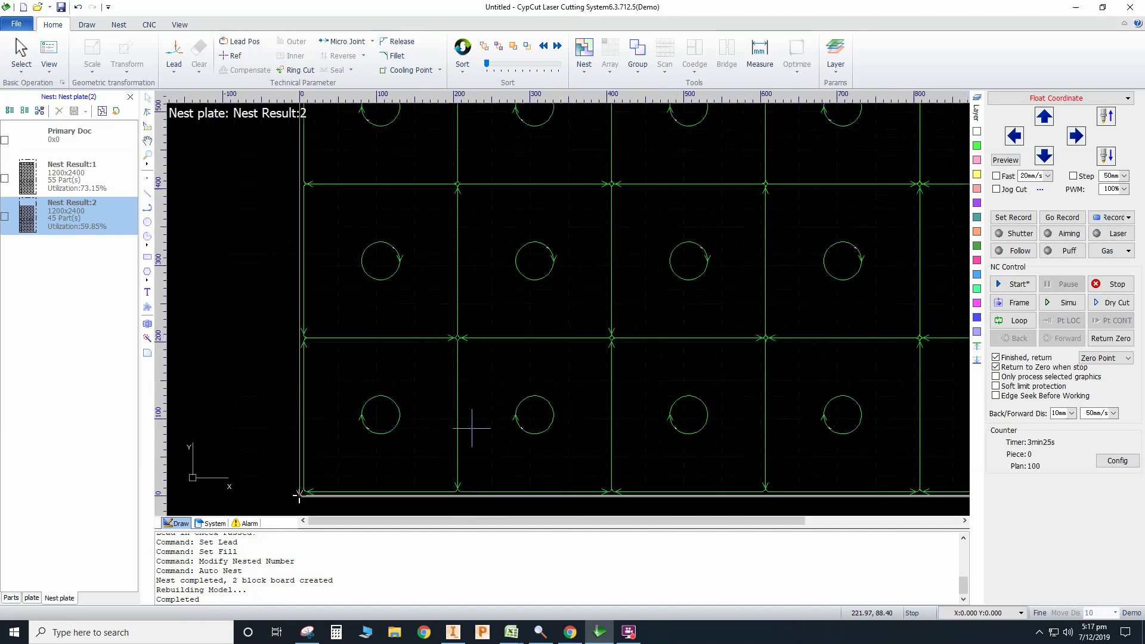
scroll(395, 340, up, 6)
scroll(363, 358, down, 4)
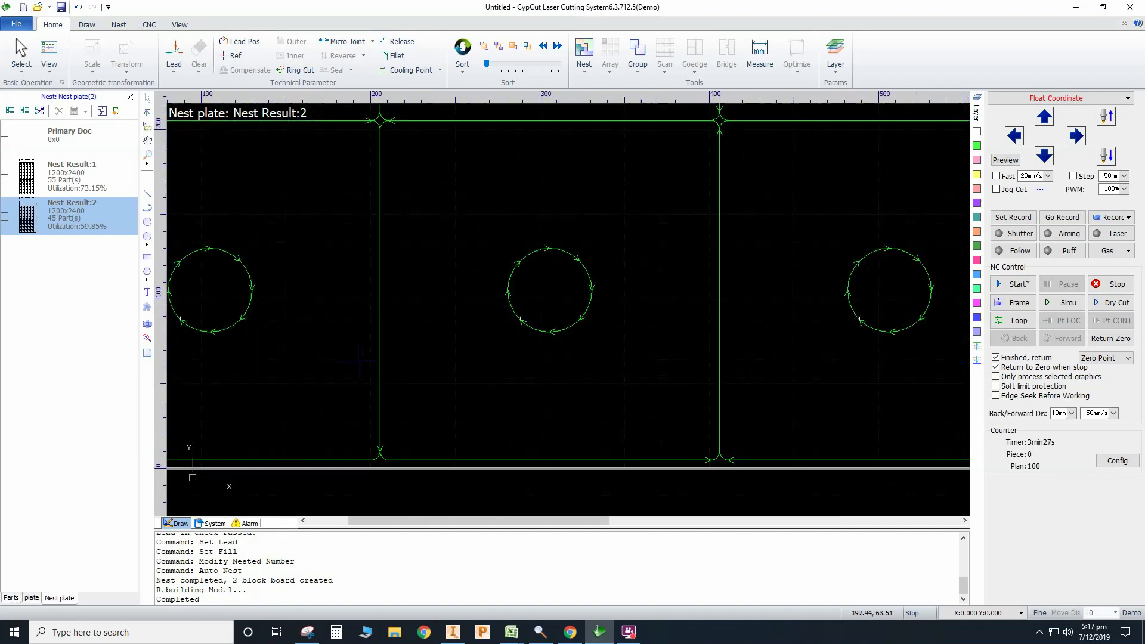
scroll(449, 363, up, 7)
scroll(320, 310, up, 1)
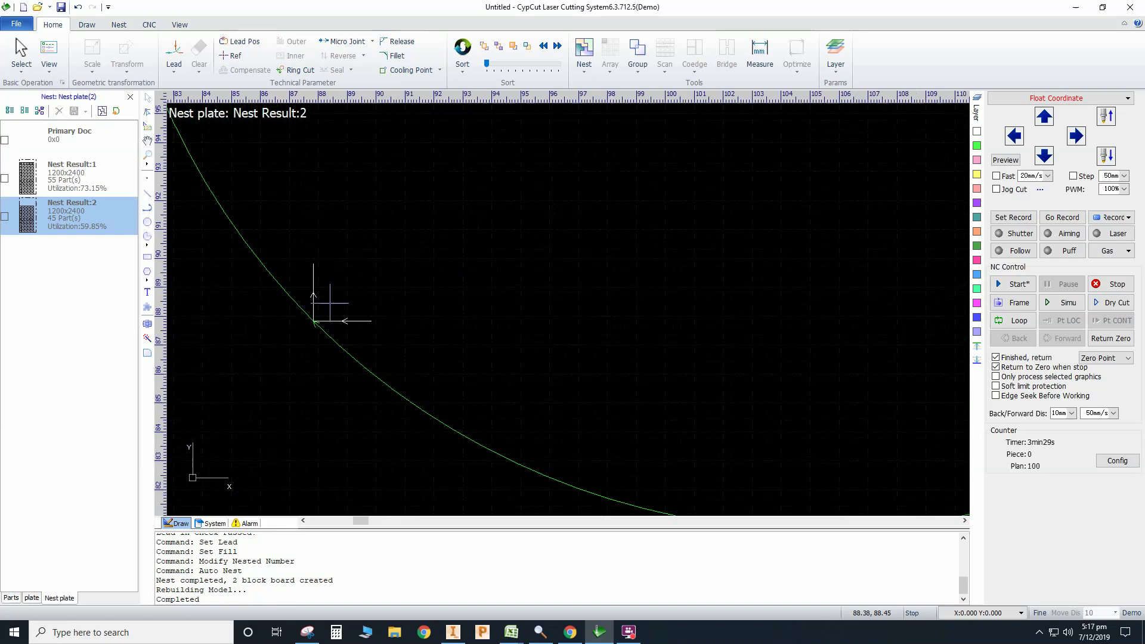
scroll(327, 302, down, 6)
scroll(360, 278, up, 5)
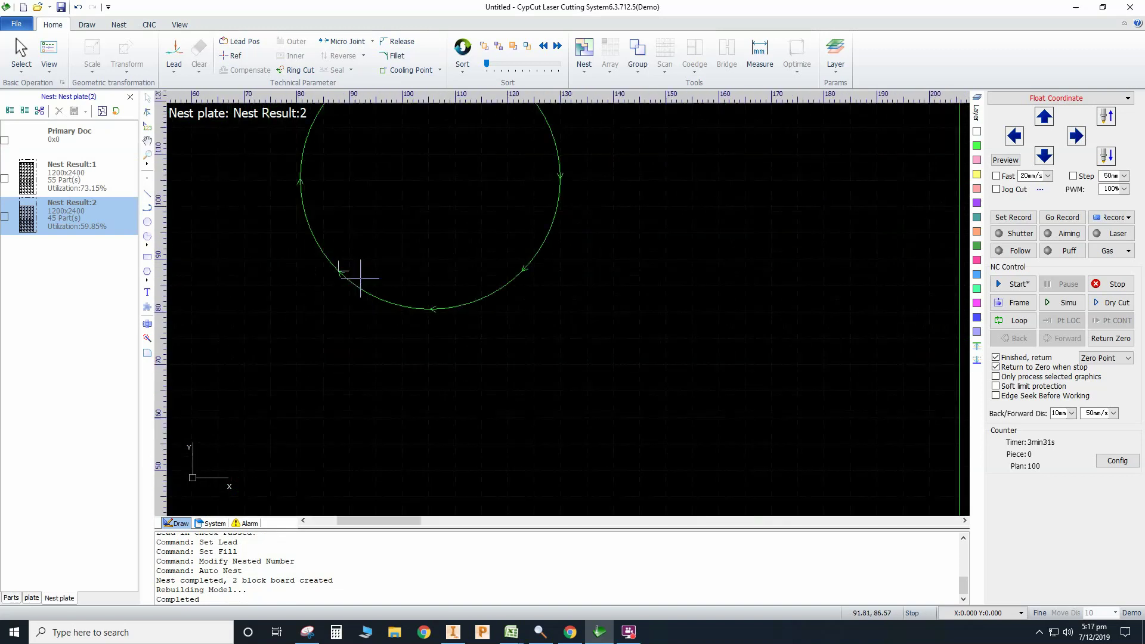
scroll(351, 277, down, 5)
scroll(372, 346, down, 5)
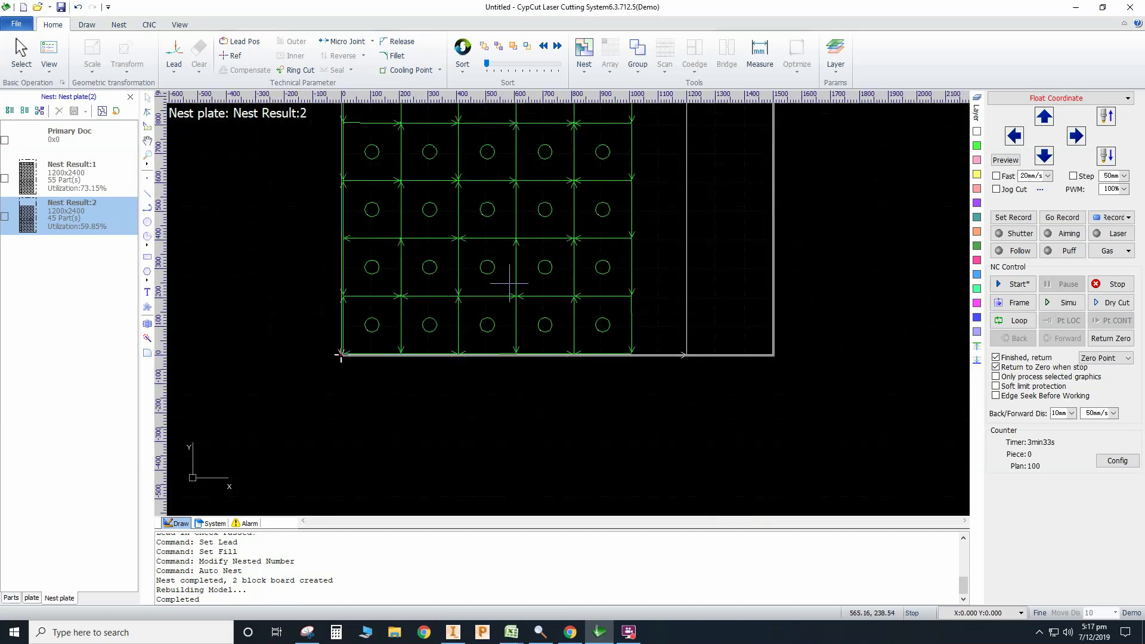
middle_drag(508, 266, 471, 386)
scroll(469, 379, down, 5)
middle_drag(490, 289, 464, 338)
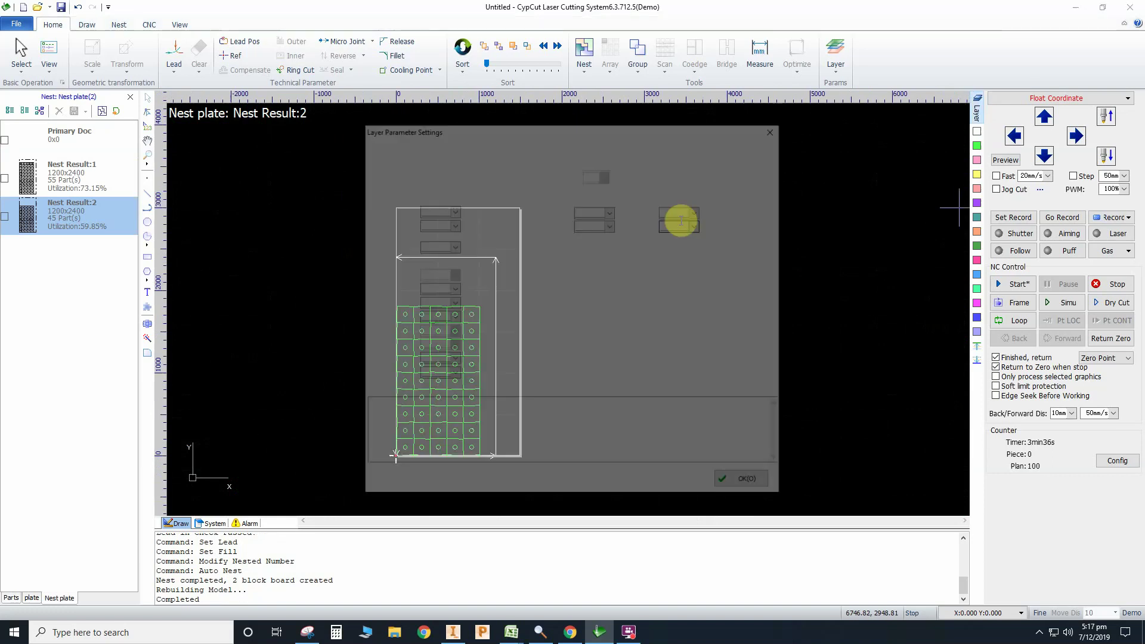
Set the cut speed of layer1 to 20 mm/s in the layer parameters and check the lift height entry.
click(453, 211)
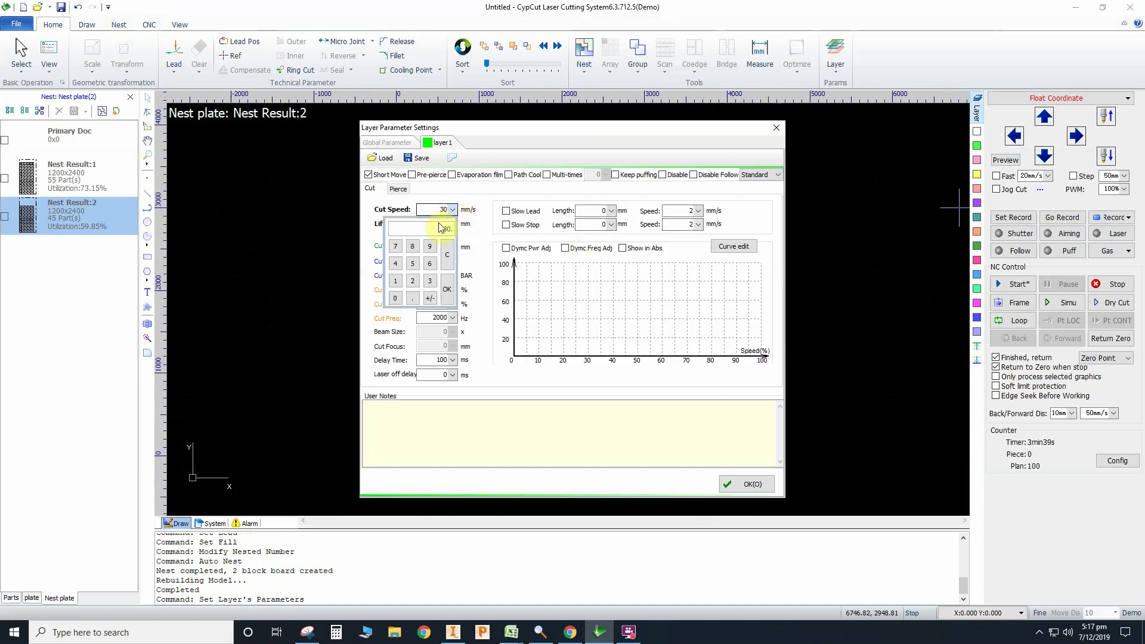
click(447, 256)
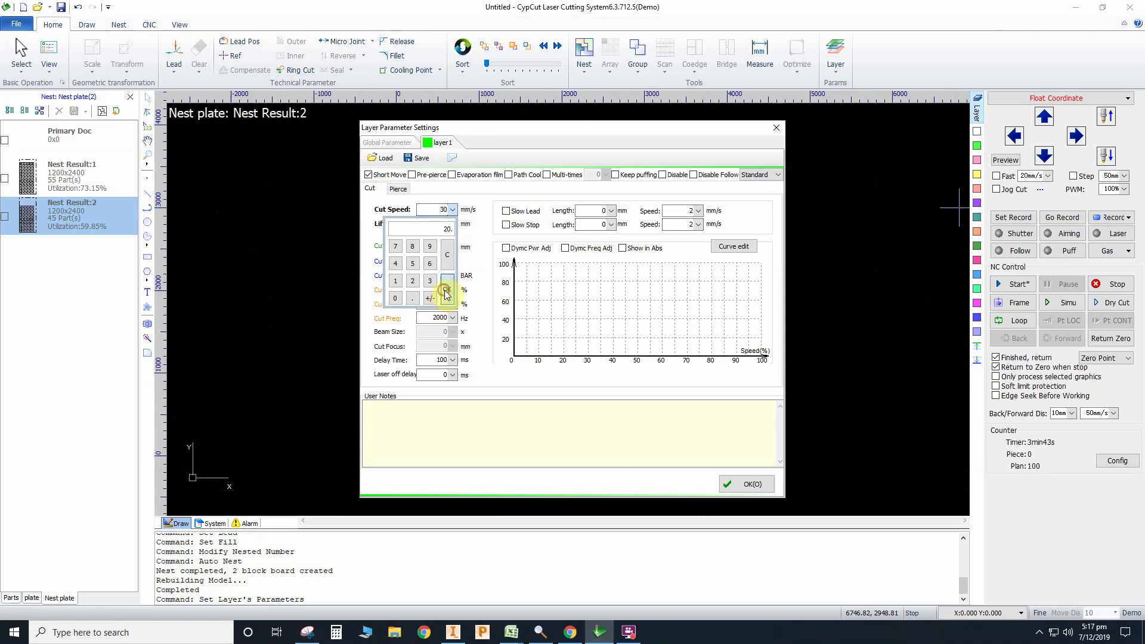
click(446, 289)
click(454, 225)
click(455, 226)
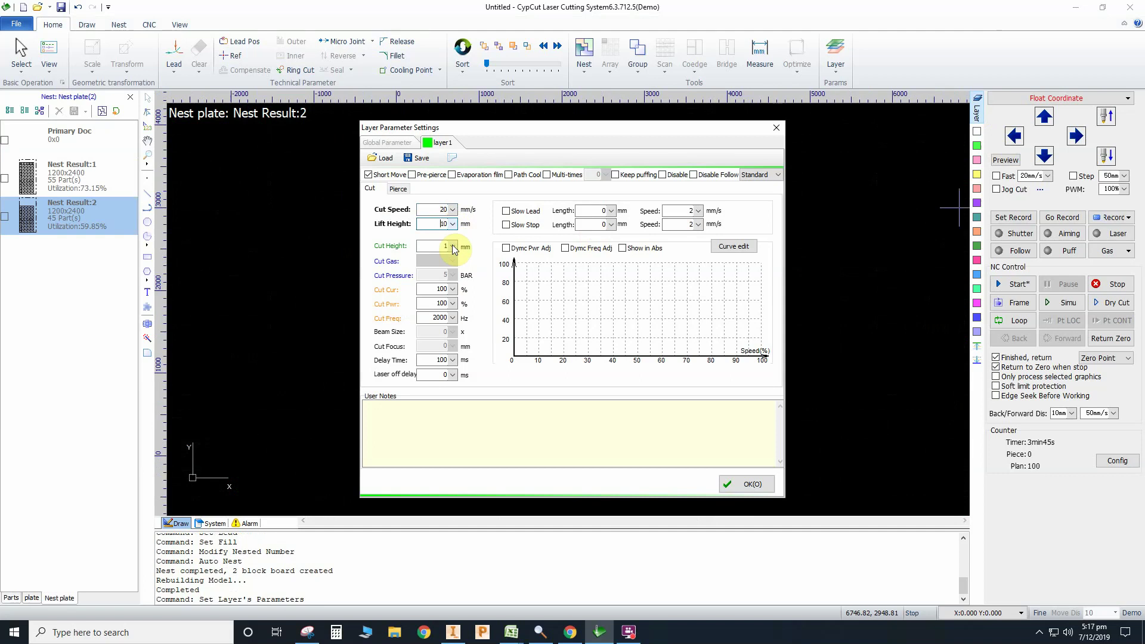
Set the cut height of layer1 to 3 mm in the layer parameters.
click(452, 246)
click(452, 246)
click(437, 245)
text(3)
Set the cut current and cut power of layer1 to 80% each, and check the cut frequency entry.
click(453, 290)
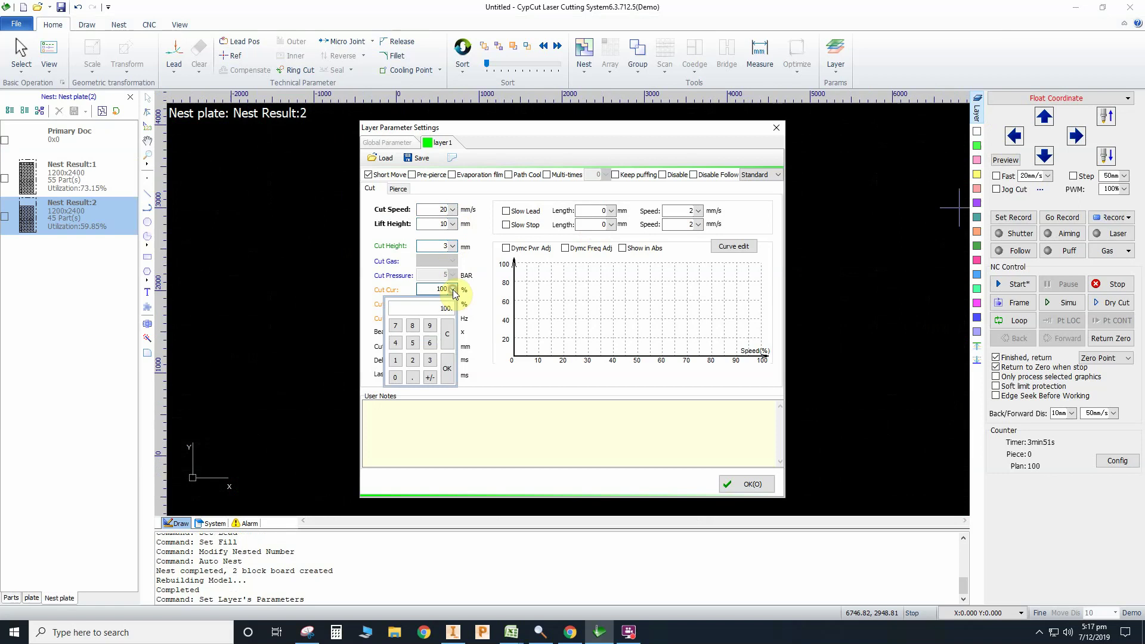
click(411, 327)
click(395, 377)
click(447, 367)
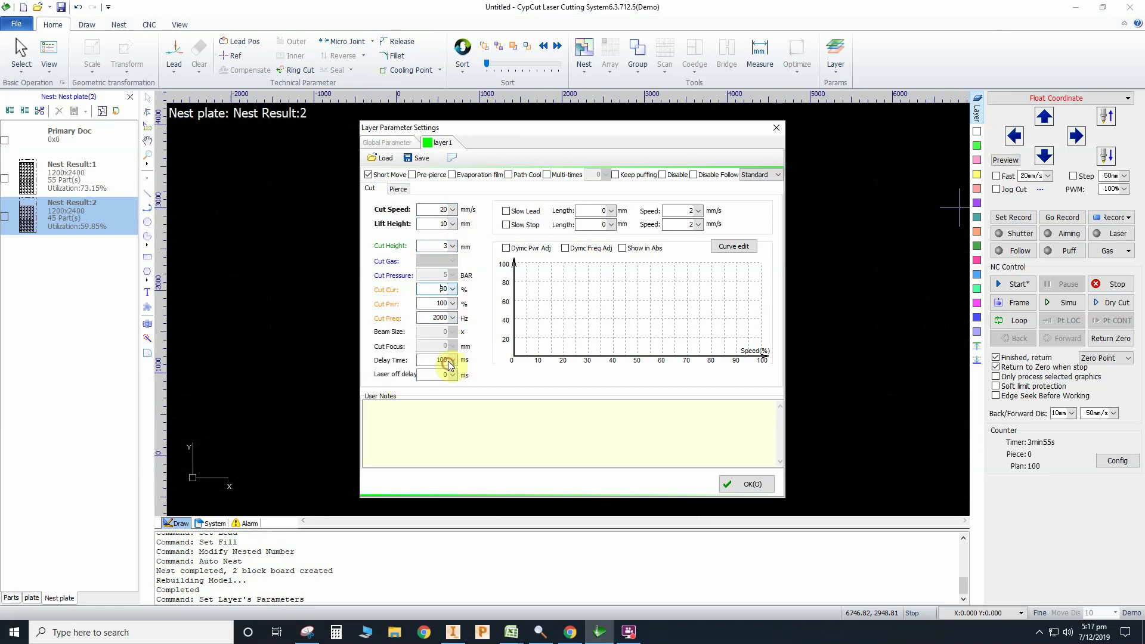
click(453, 303)
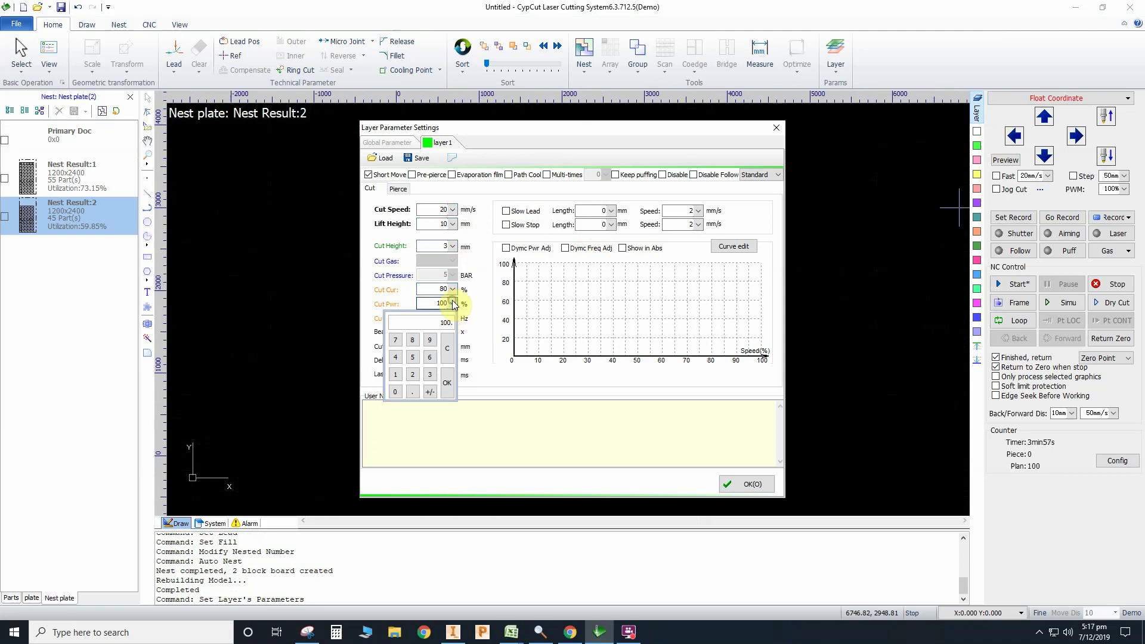
click(395, 391)
click(448, 384)
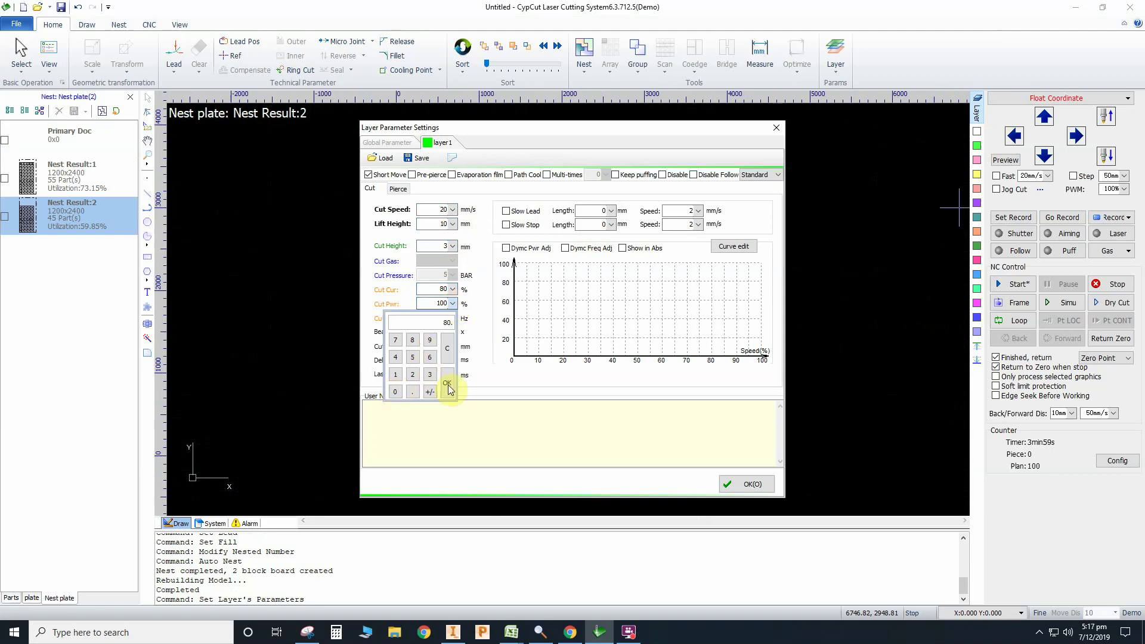
click(452, 318)
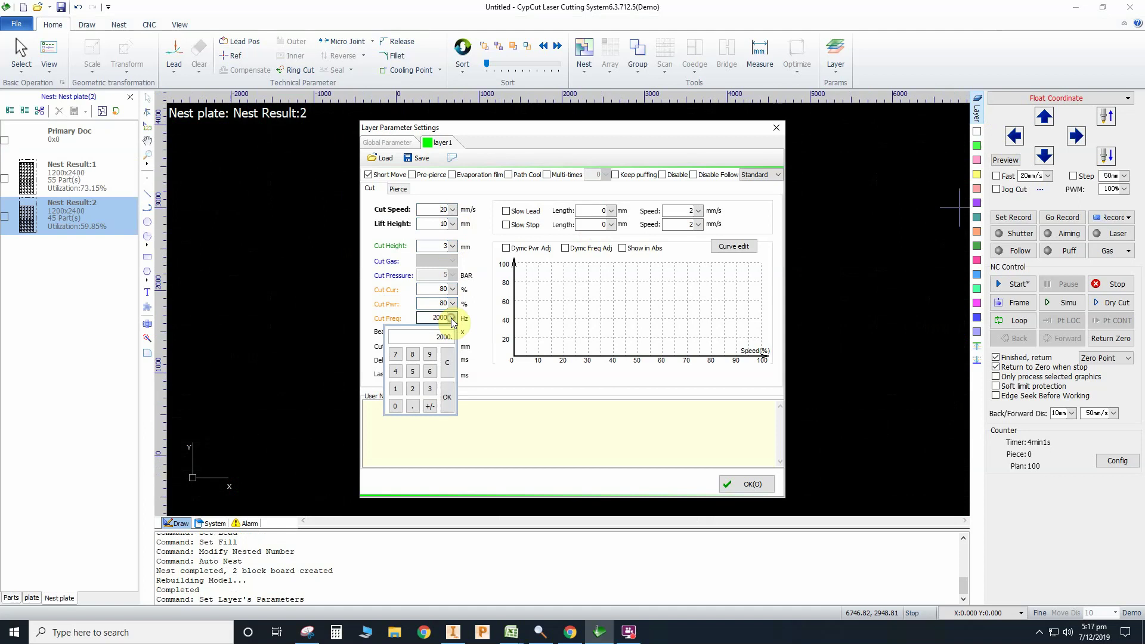
click(451, 318)
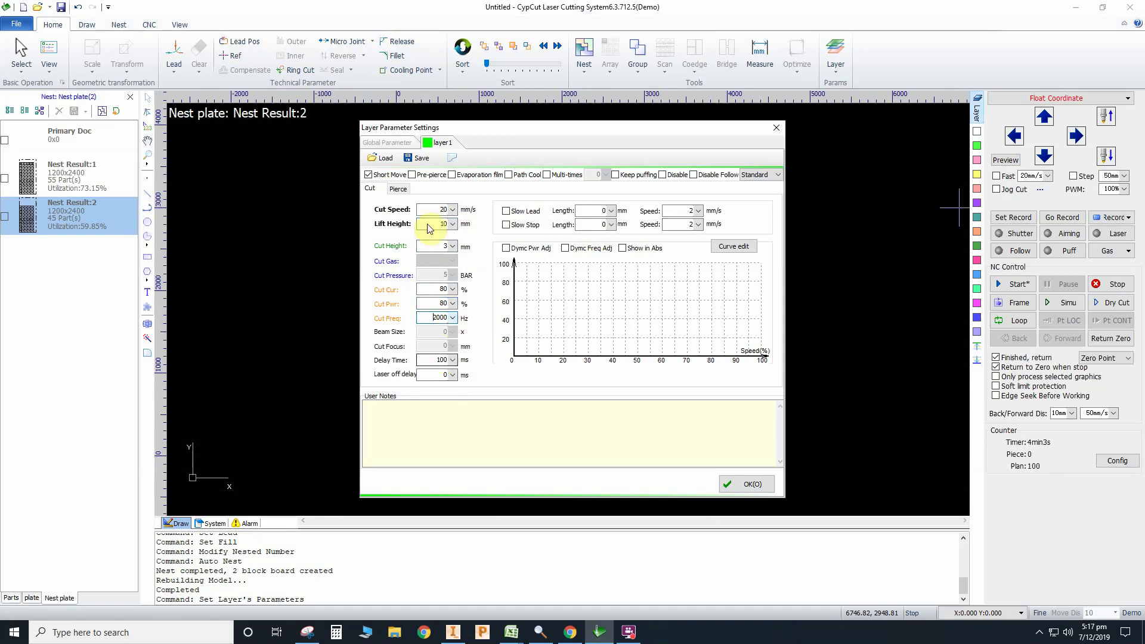
Keep layer1 on single-stage piercing with a piercing height of 4 mm, and confirm the layer parameters.
click(411, 189)
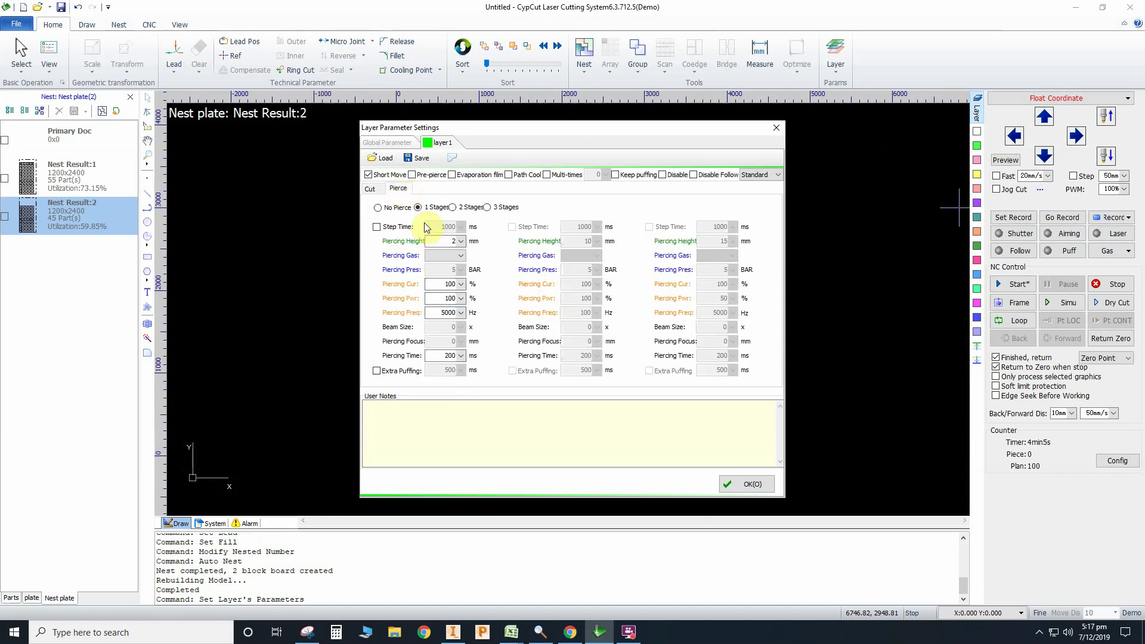
click(380, 207)
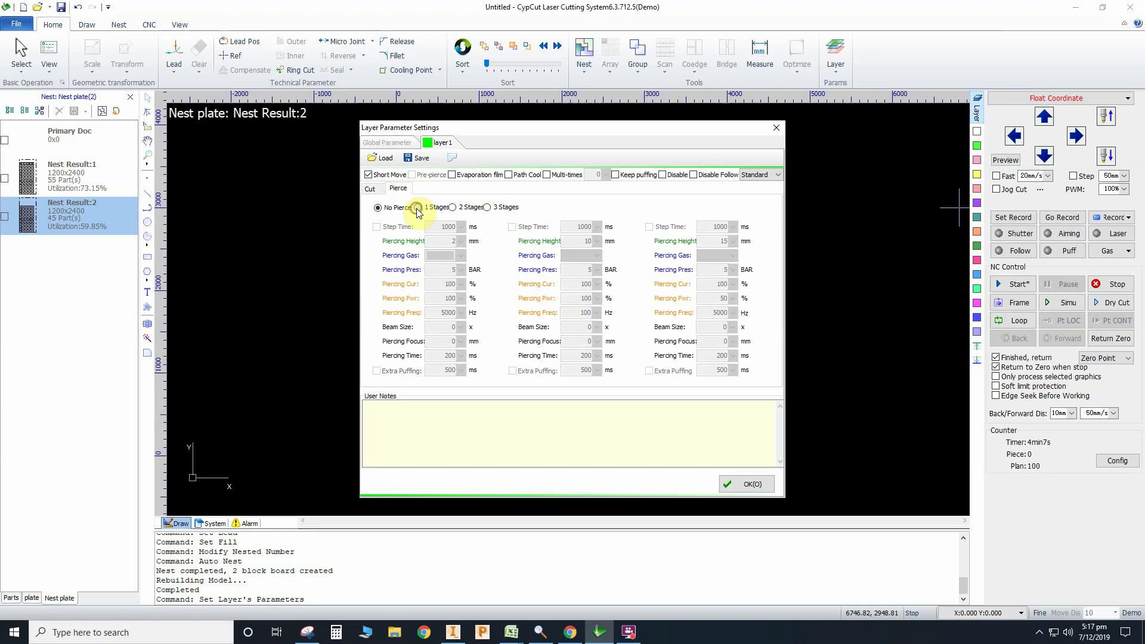
click(418, 207)
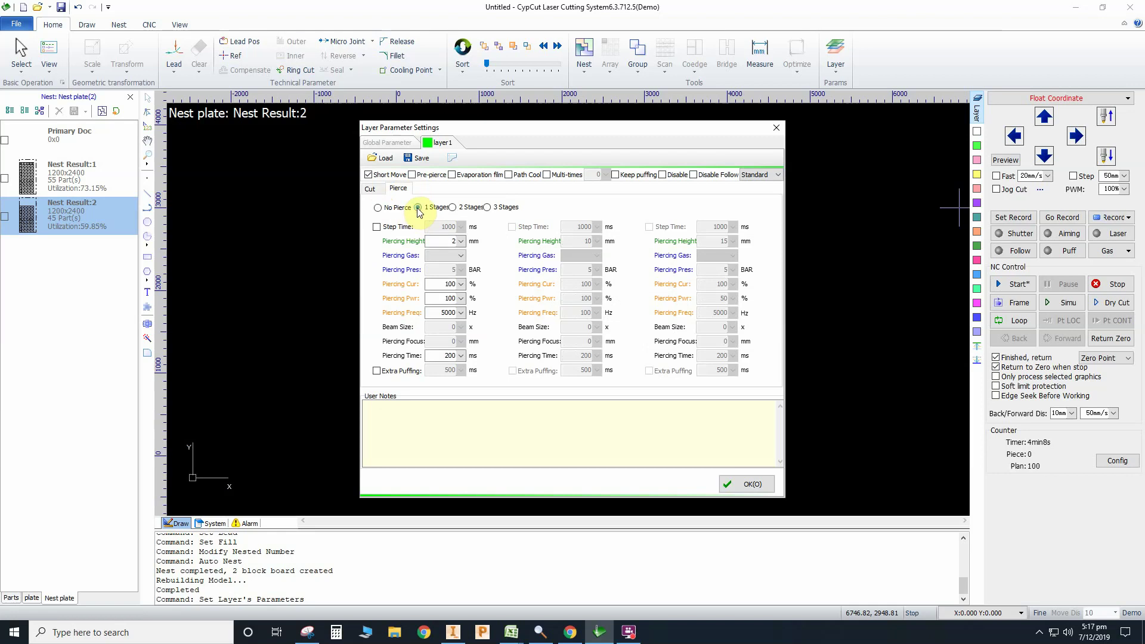
click(461, 242)
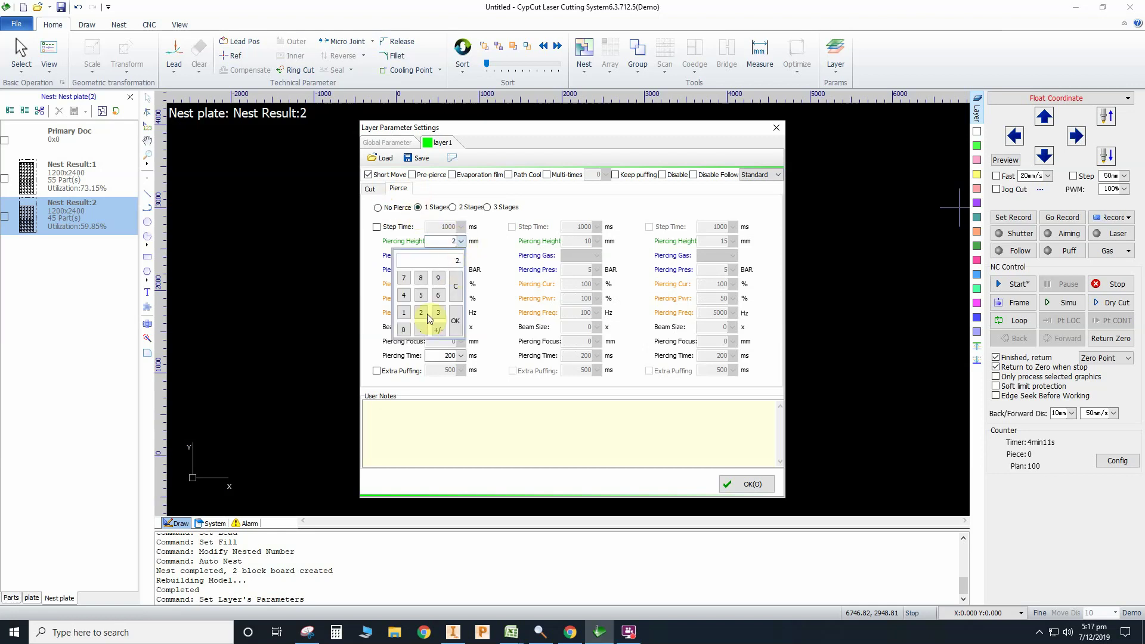
click(403, 294)
click(455, 320)
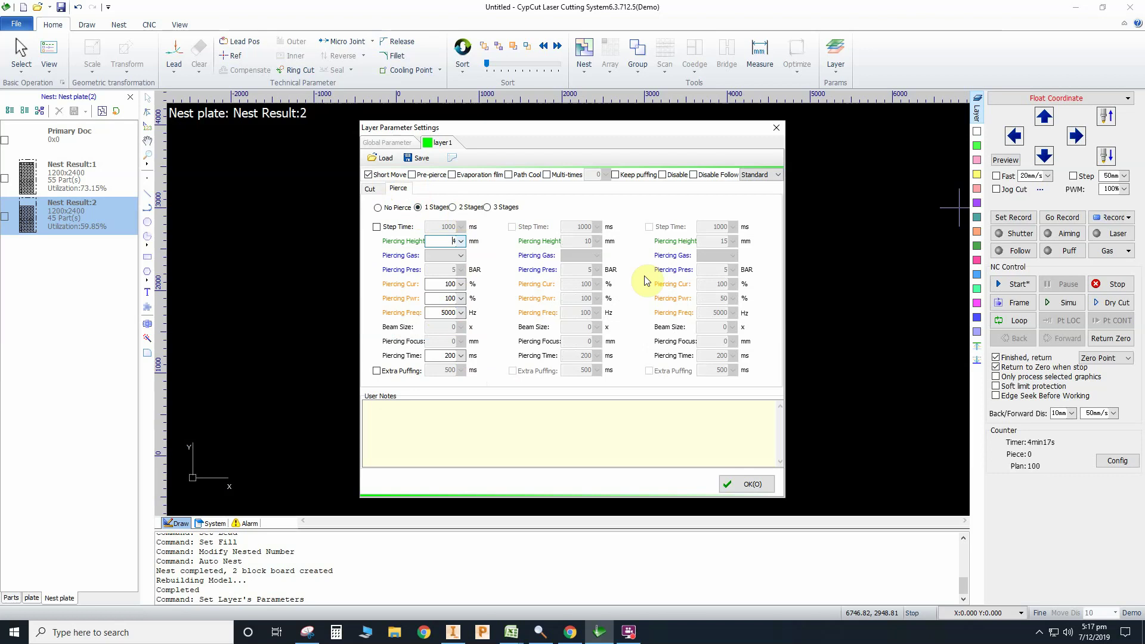
click(743, 485)
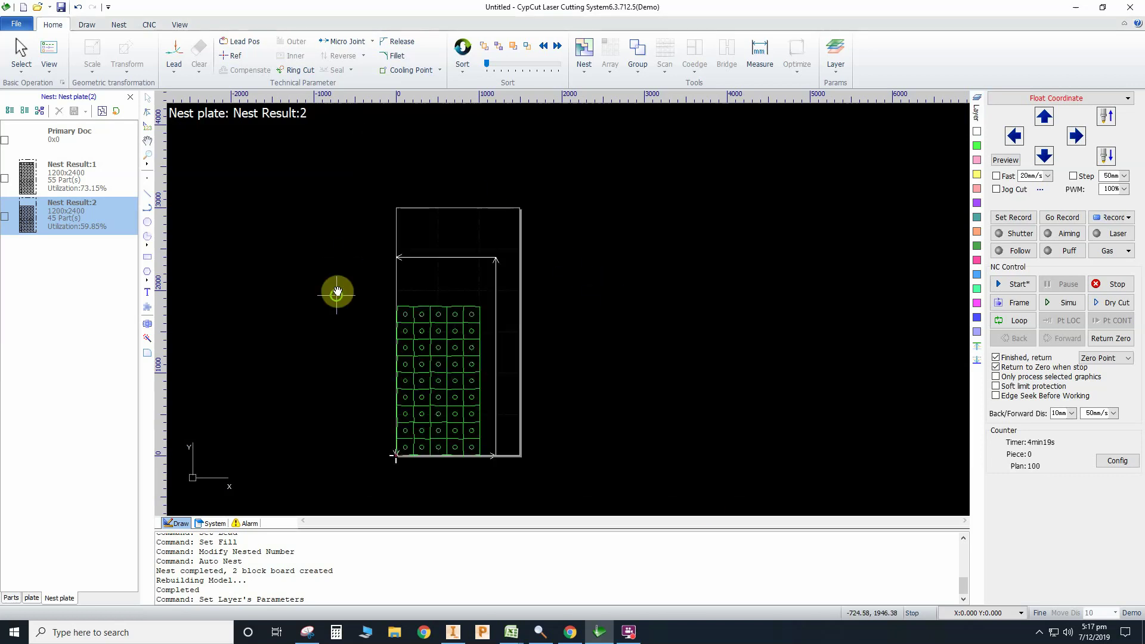
Simulate the cutting of Nest Result:2, examine the cutting order of the circles and shared edges up close, and stop the simulation.
middle_drag(336, 293, 354, 237)
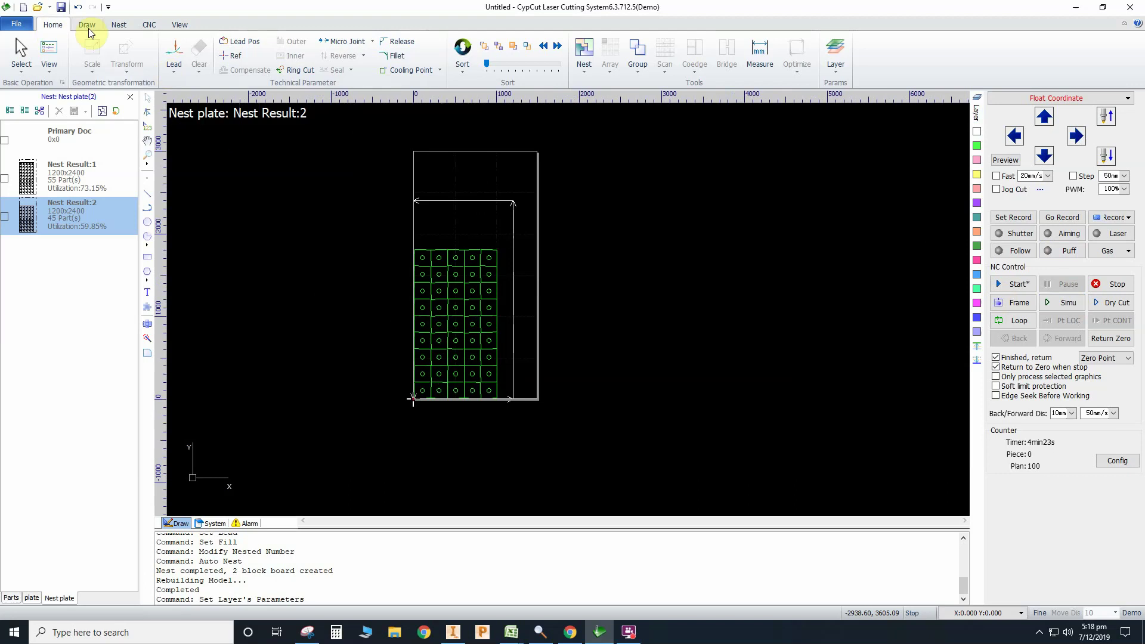
click(1063, 302)
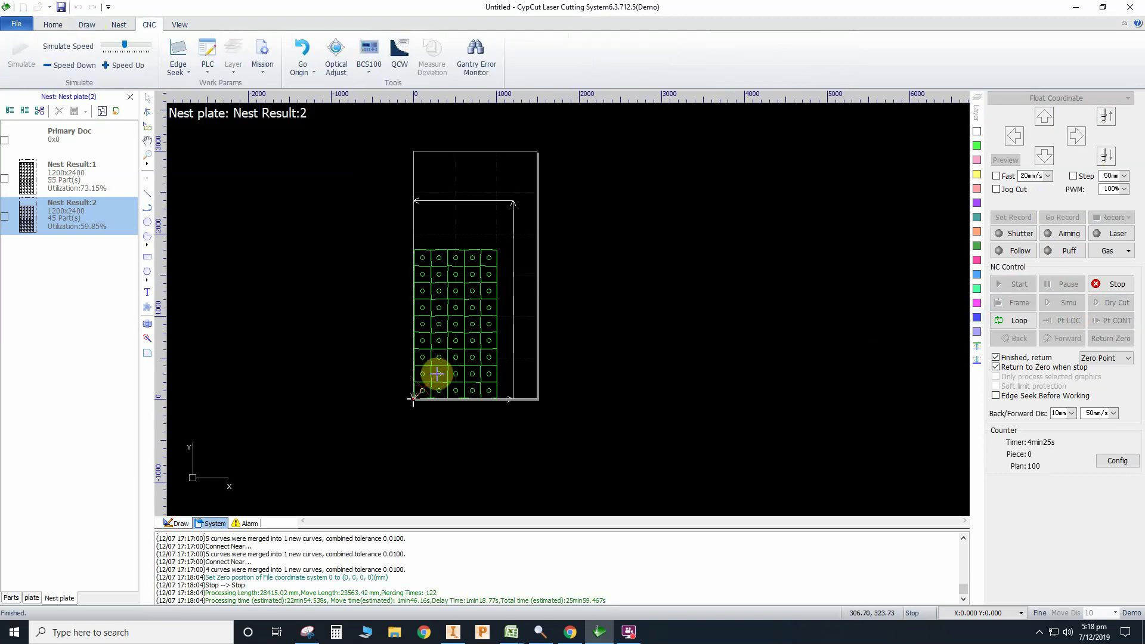
scroll(415, 398, up, 5)
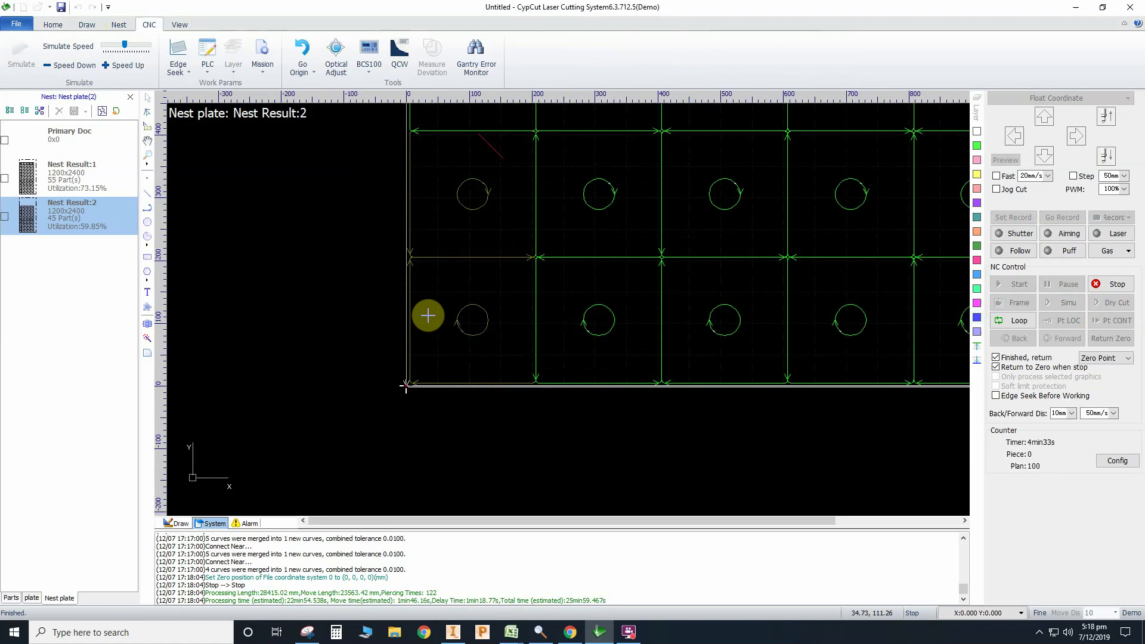
scroll(427, 316, down, 2)
scroll(427, 315, down, 1)
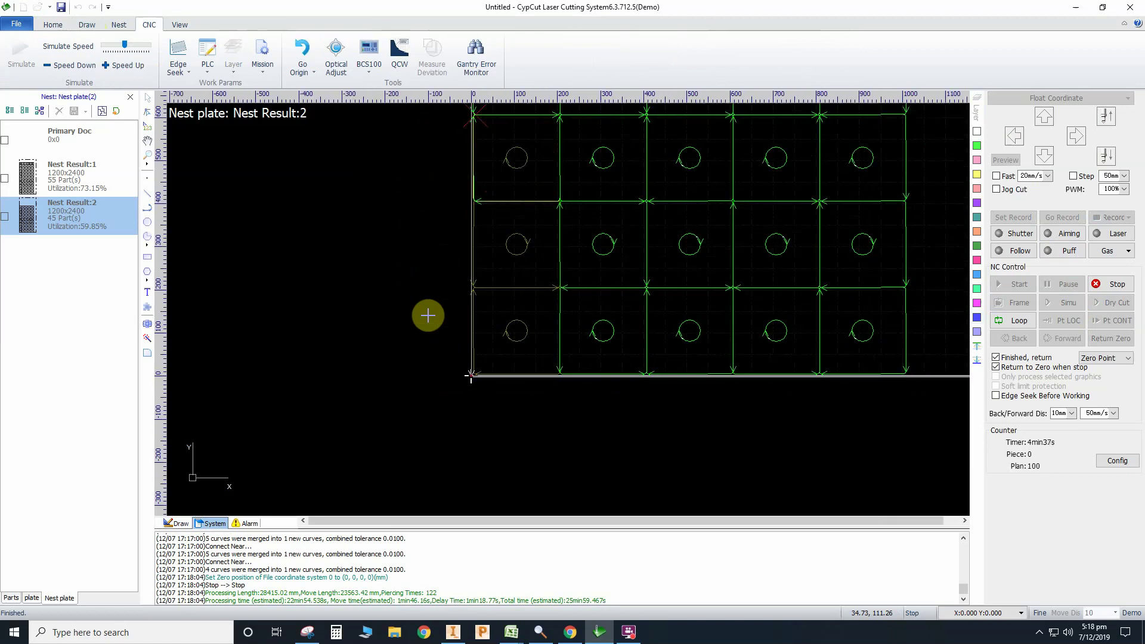
scroll(428, 315, down, 3)
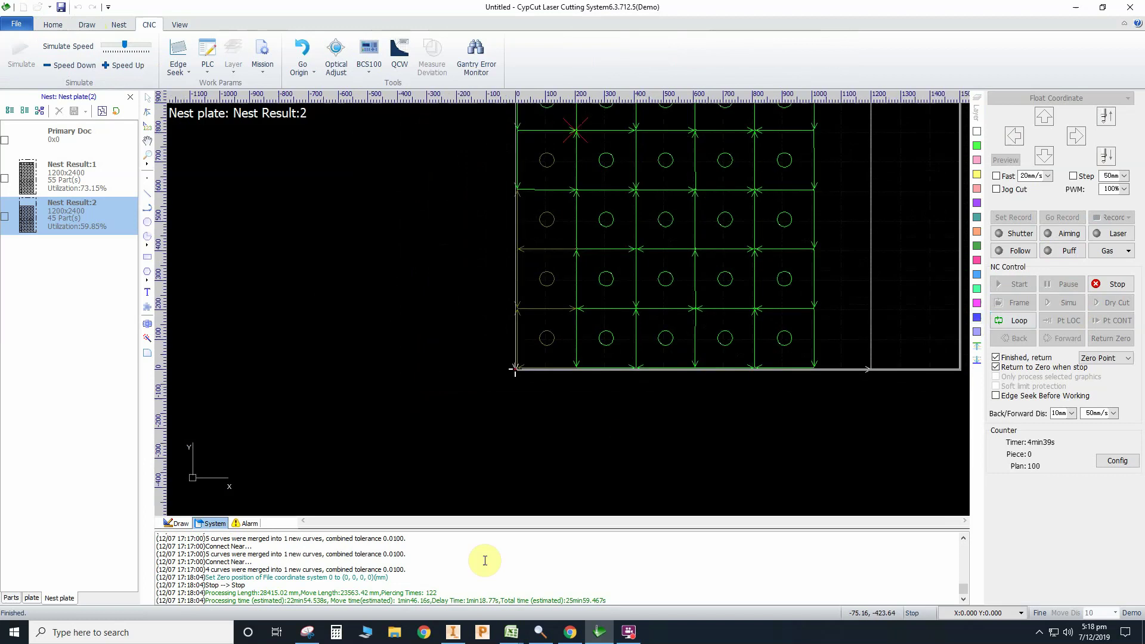
click(1111, 284)
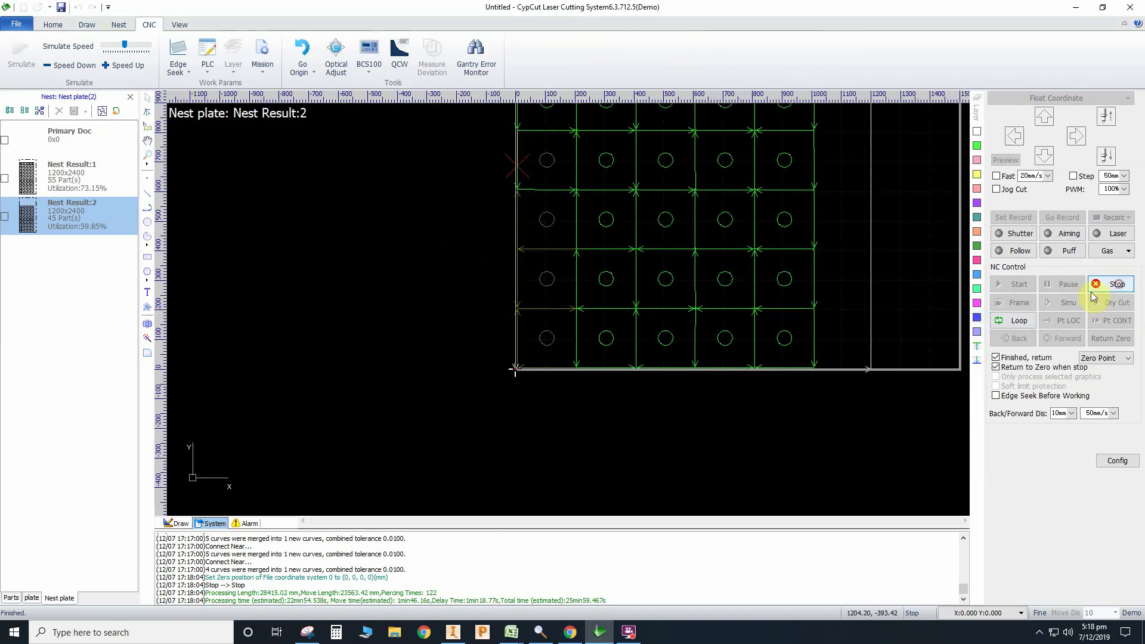
Open the full system log and highlight the estimated processing time, processing length and piercing entries at its end.
double_click(493, 565)
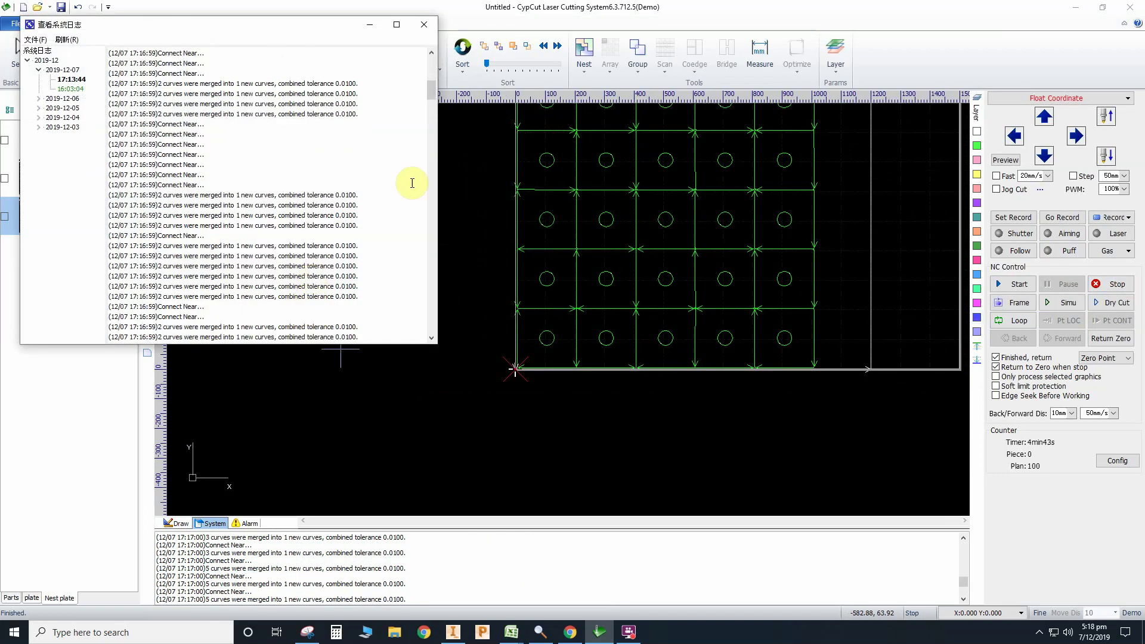
drag(433, 97, 421, 335)
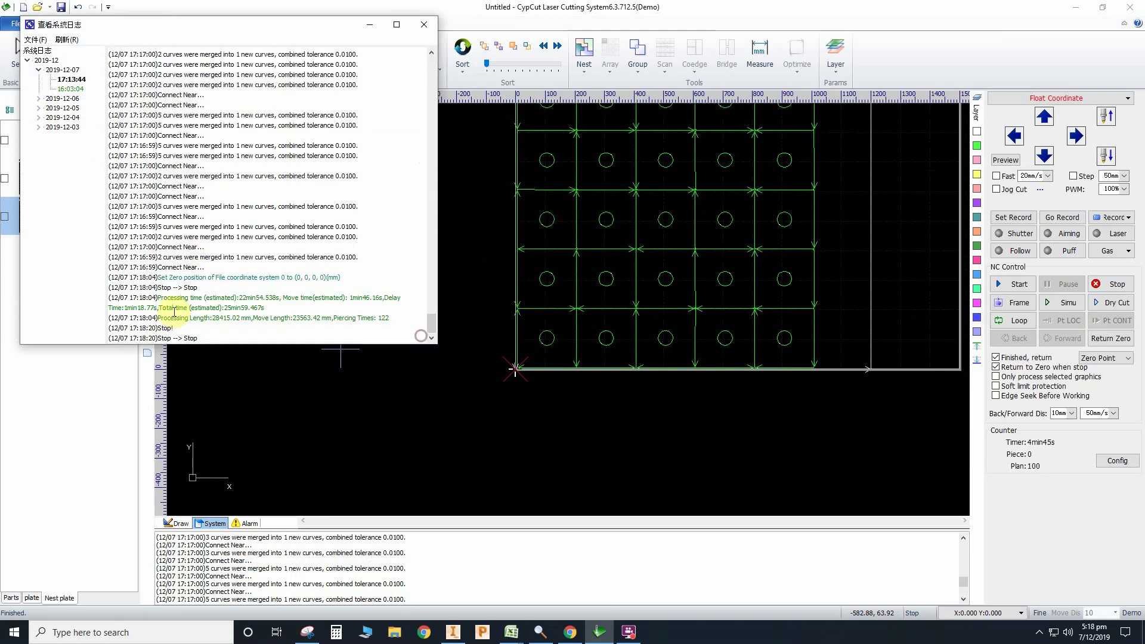
drag(157, 297, 400, 322)
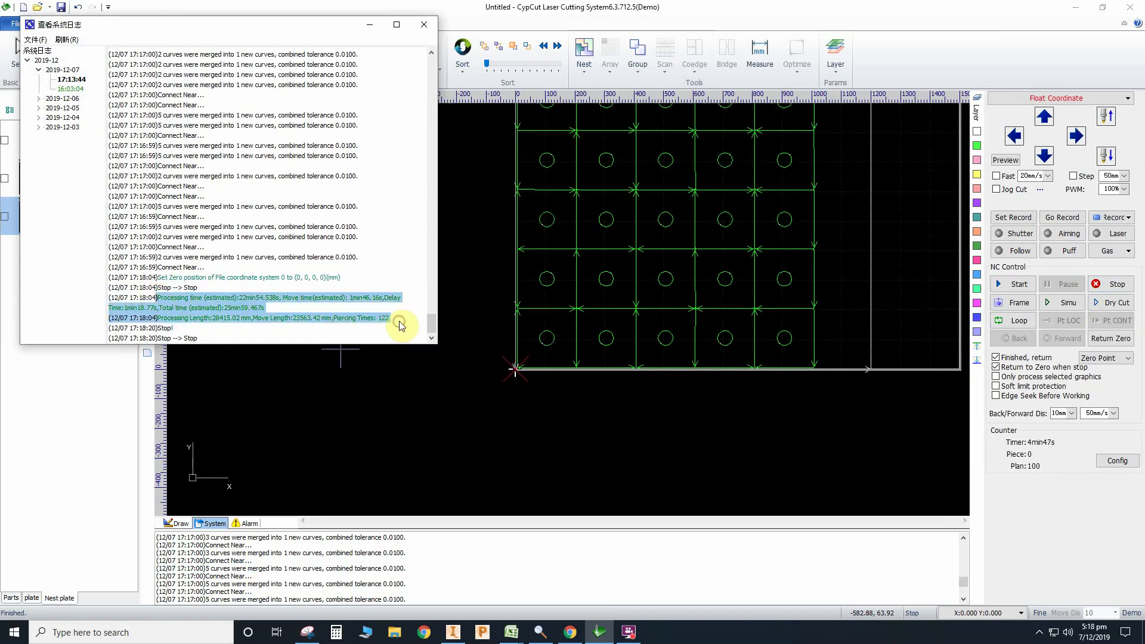